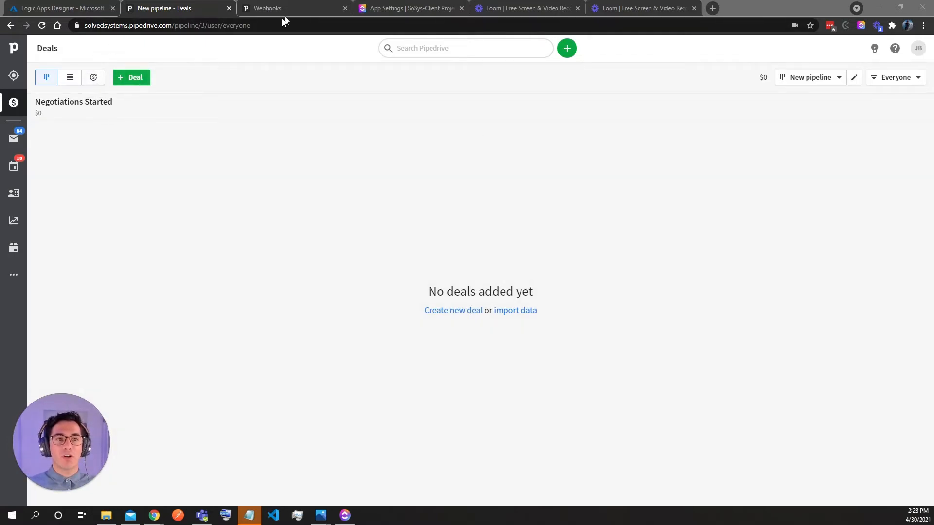
Return ClickUp from its app settings to the Video Ideas list and close the extra Webhooks browser tab
click(73, 9)
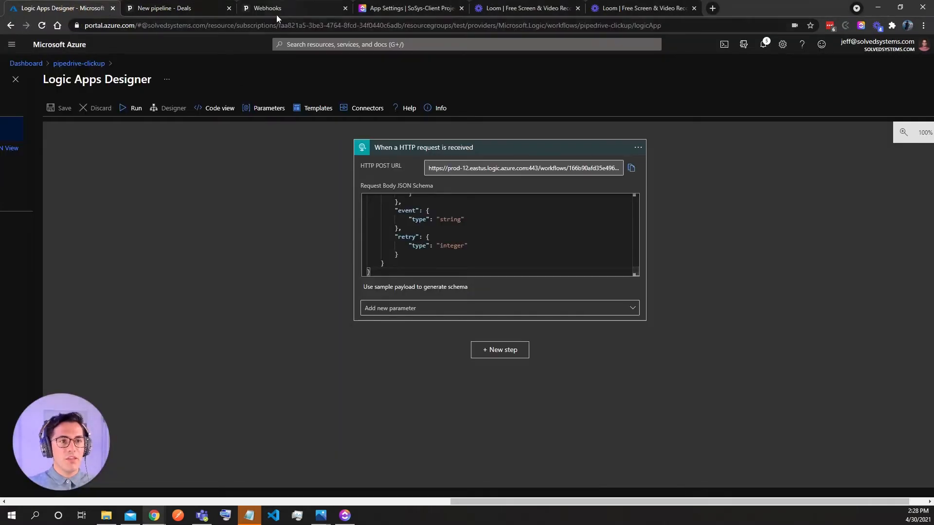
click(406, 7)
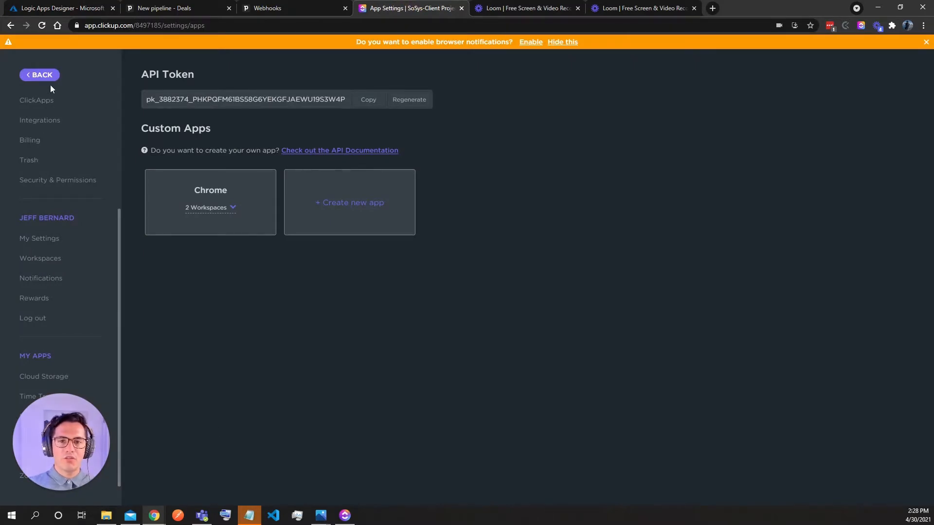
click(41, 75)
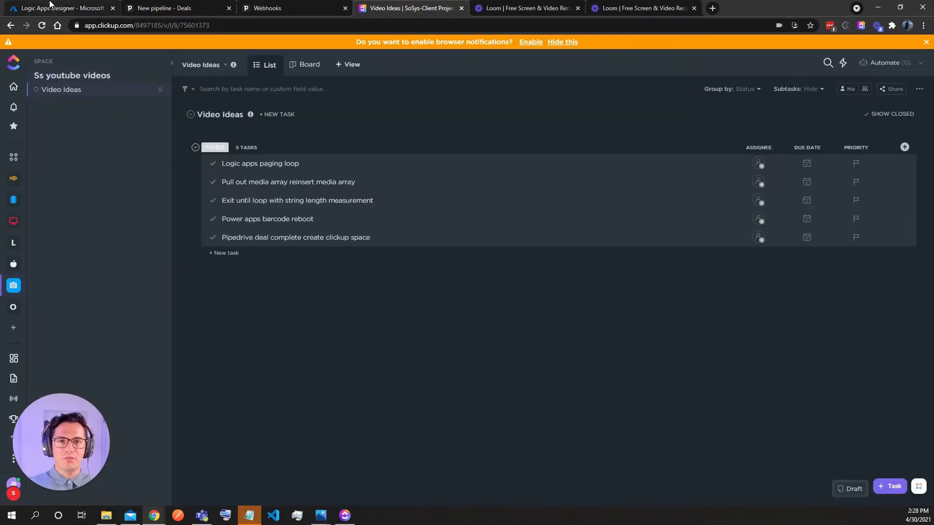
click(51, 9)
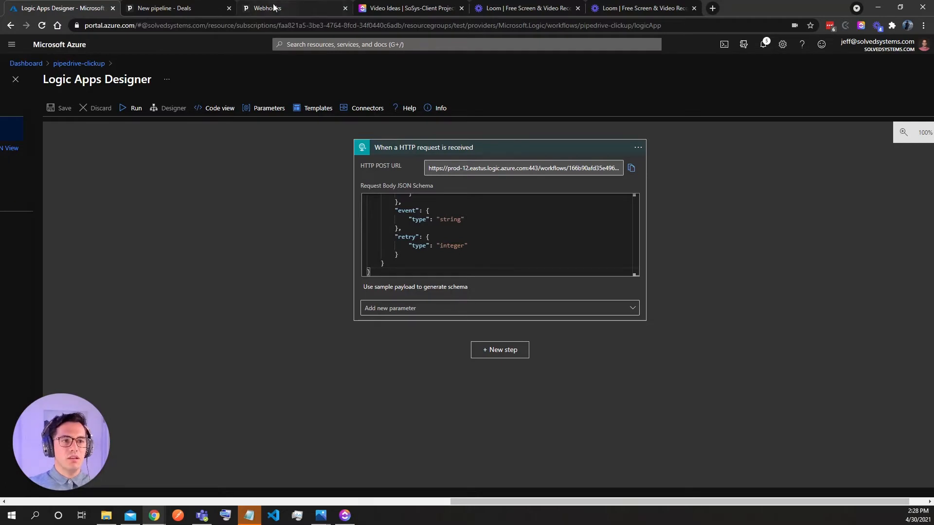
click(345, 9)
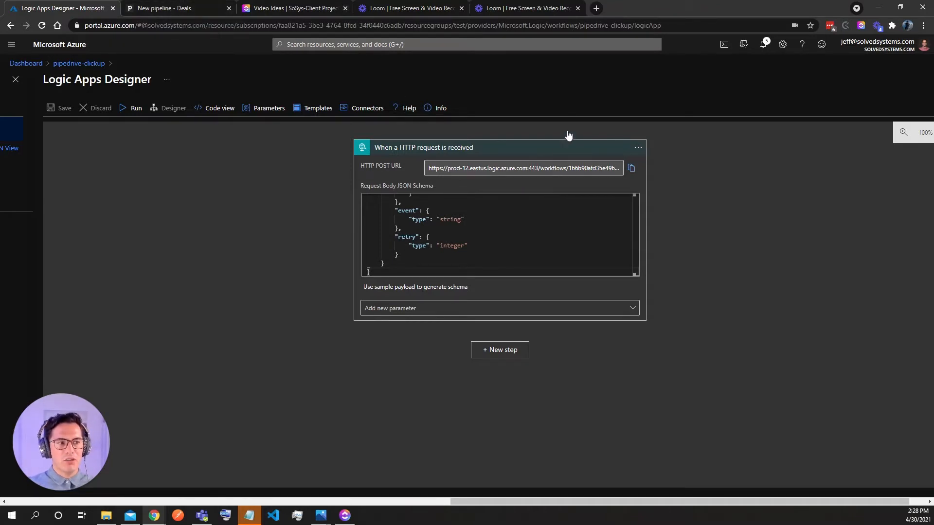
Delete the existing HTTP request trigger and add a fresh "When a HTTP request is received" trigger to the logic app
click(637, 147)
click(669, 252)
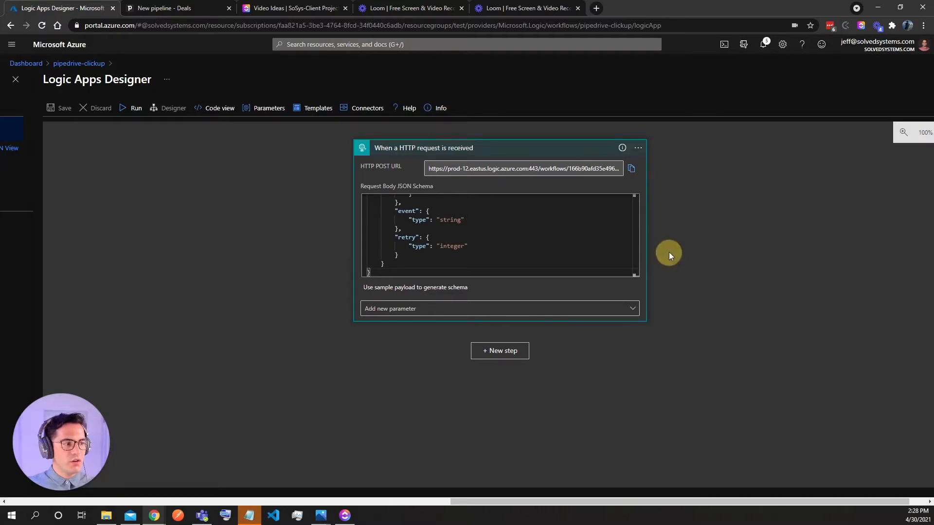
click(506, 318)
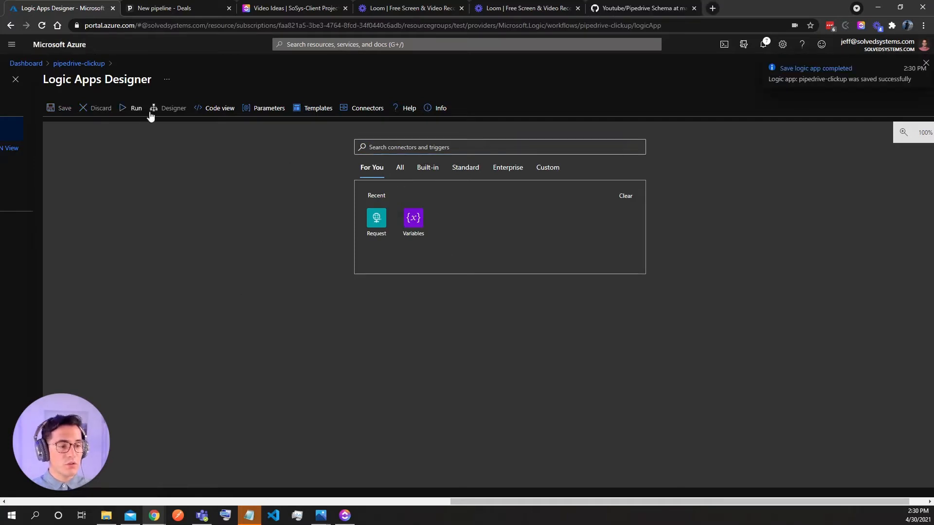
click(376, 222)
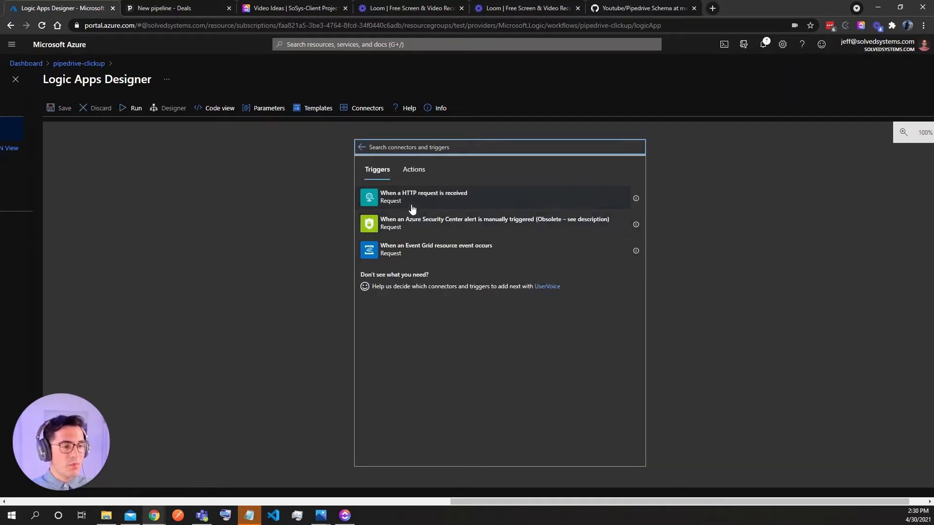
click(412, 208)
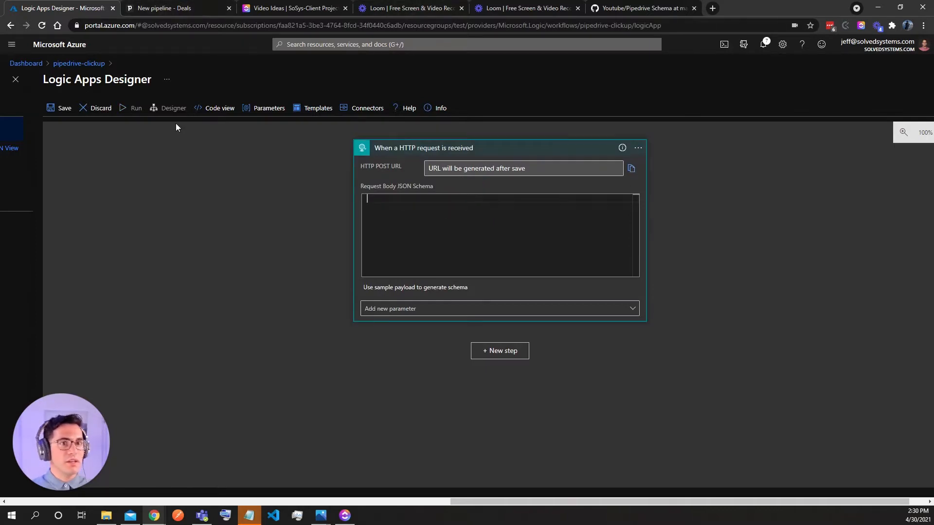
Paste the Pipedrive Schema from the GitHub file into the trigger's request body JSON schema and save the logic app
click(614, 8)
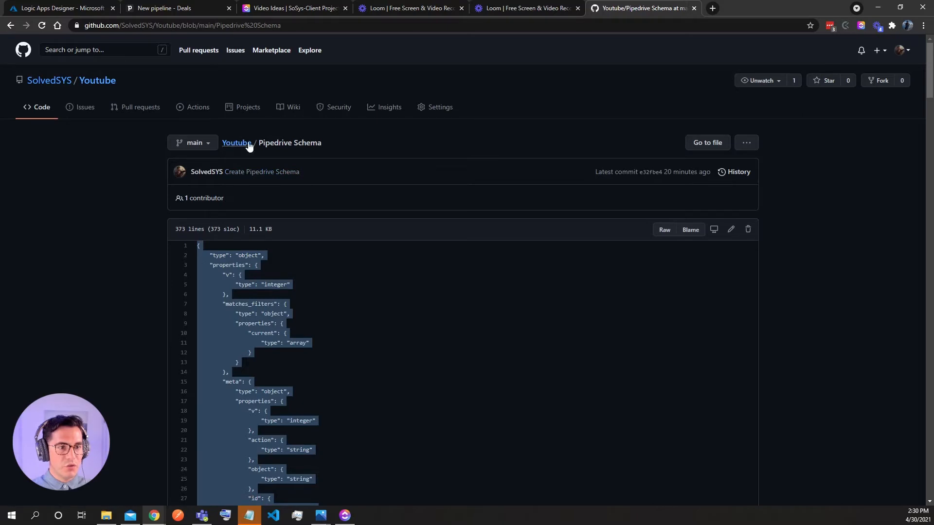
click(69, 8)
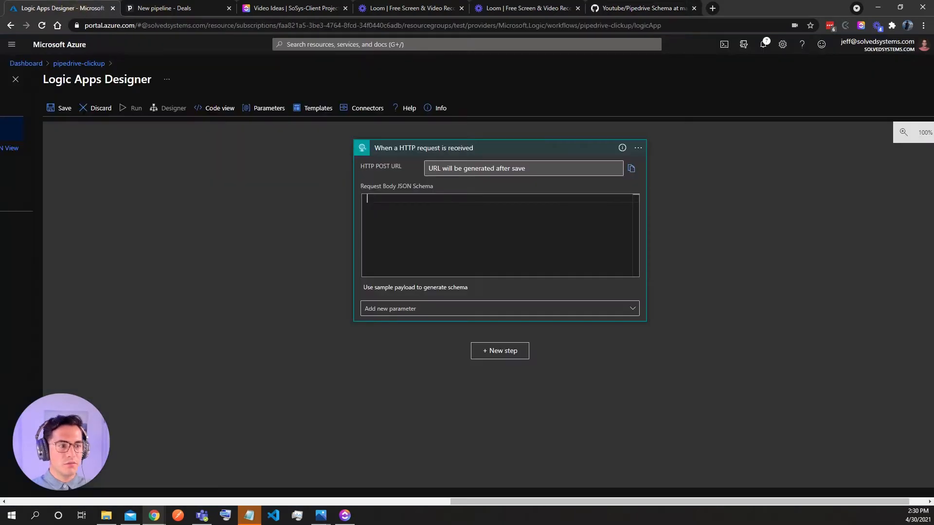
key(ctrl+v)
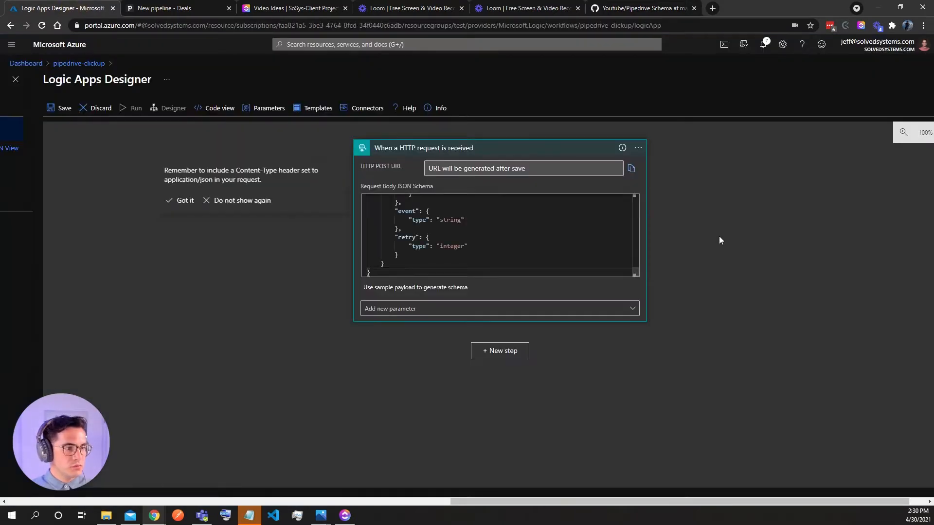
click(771, 235)
click(57, 107)
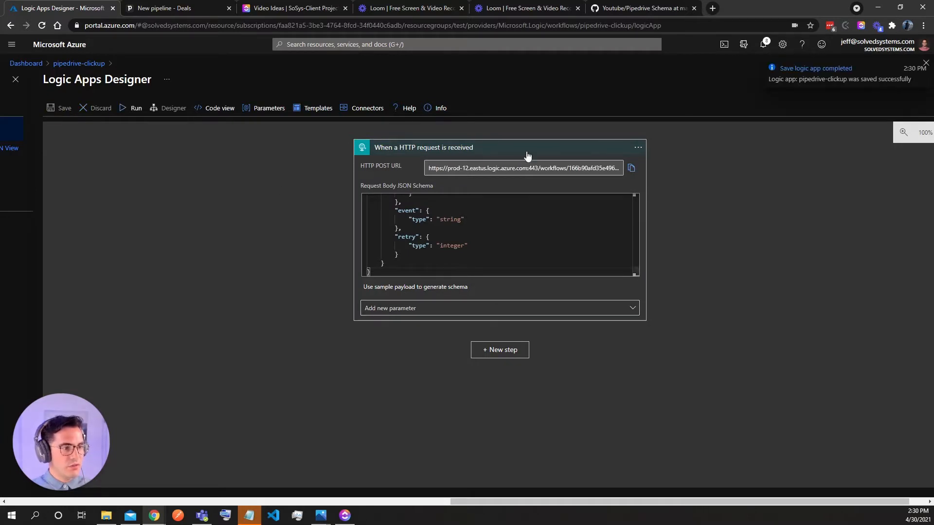
Copy the full HTTP POST URL of the HTTP request trigger
click(458, 168)
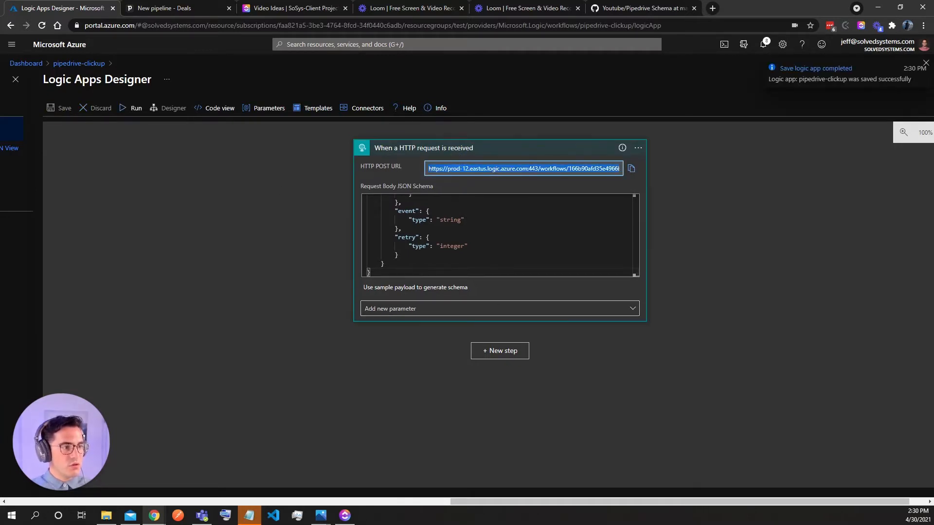
click(767, 270)
double_click(537, 166)
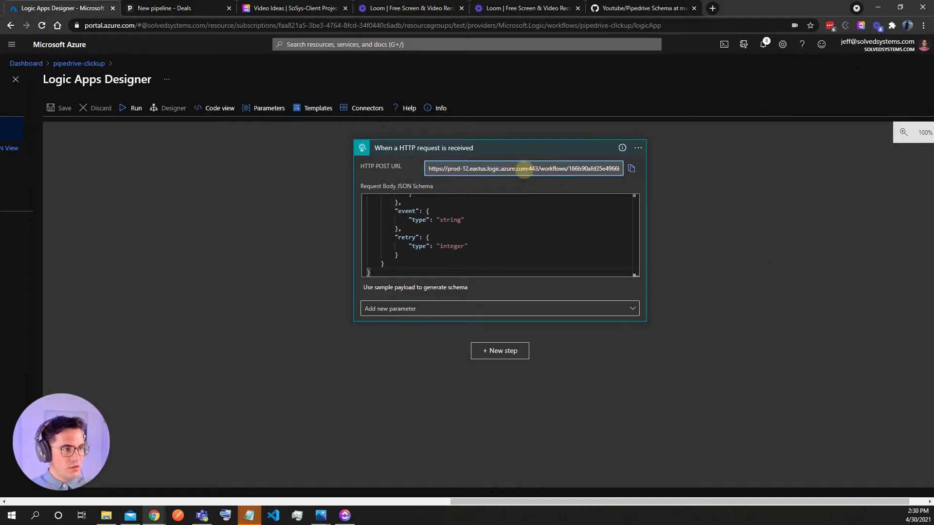
triple_click(522, 168)
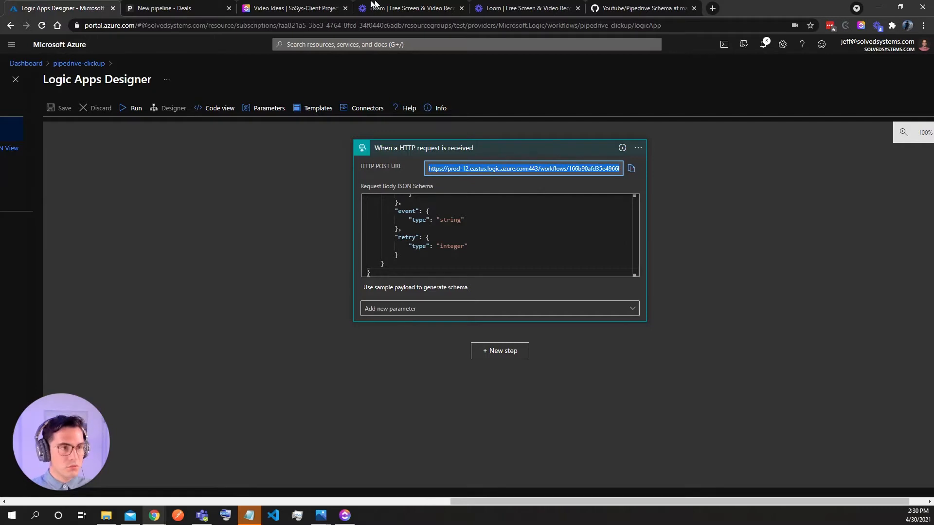
Switch to Pipedrive, open the webhooks settings under Tools and integrations, and delete the existing updated.deal webhook
click(170, 8)
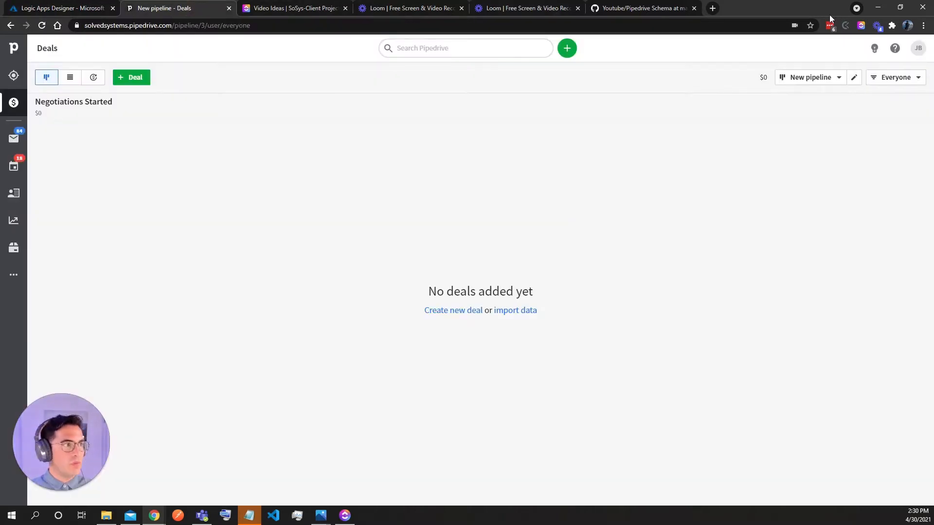
click(918, 48)
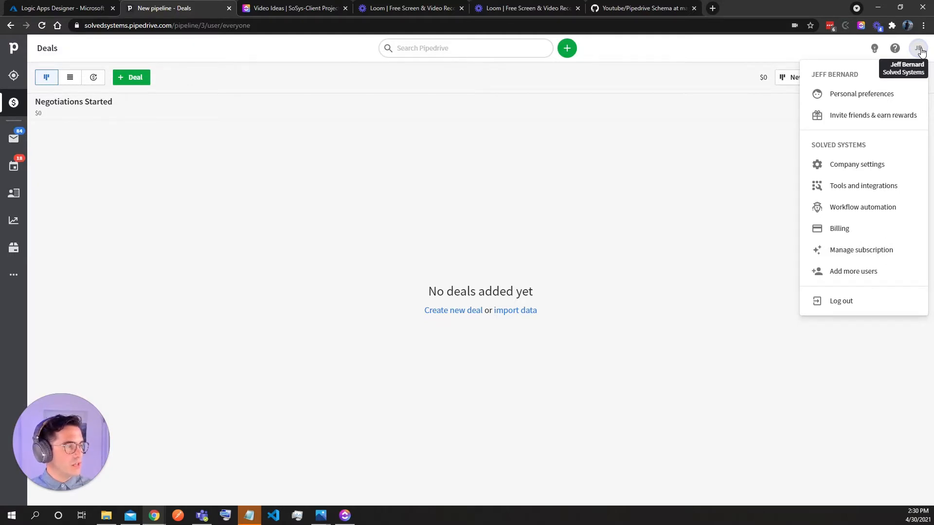
click(858, 185)
click(275, 151)
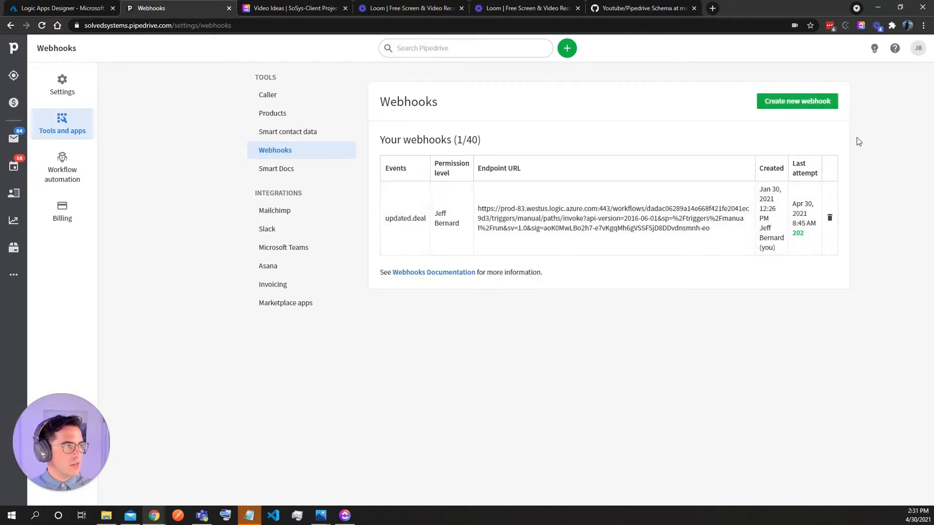
click(830, 218)
click(512, 79)
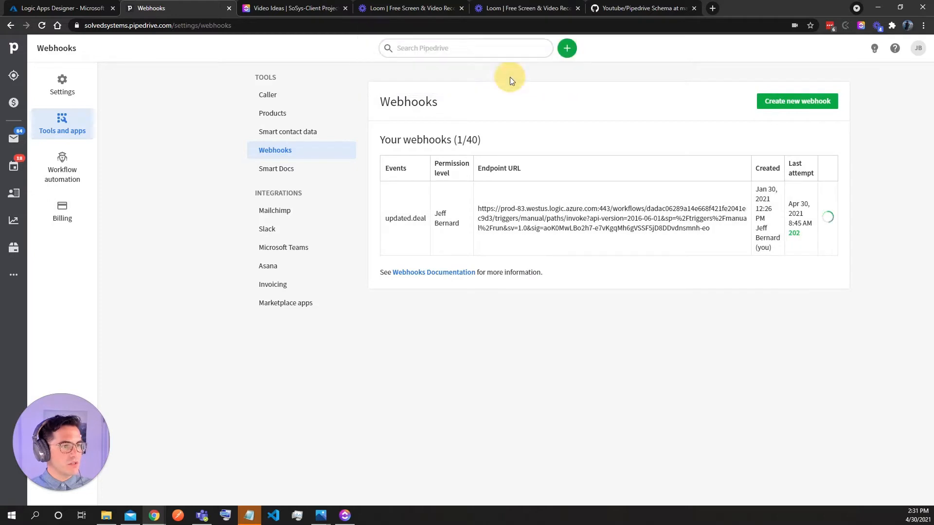
Start a new webhook with the event action updated and the event object deal
click(794, 101)
click(530, 177)
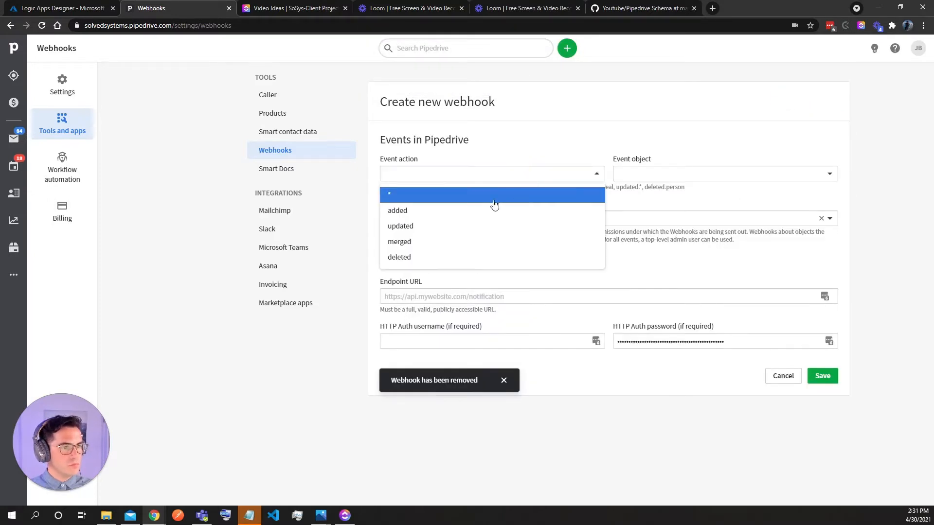
click(422, 226)
click(687, 171)
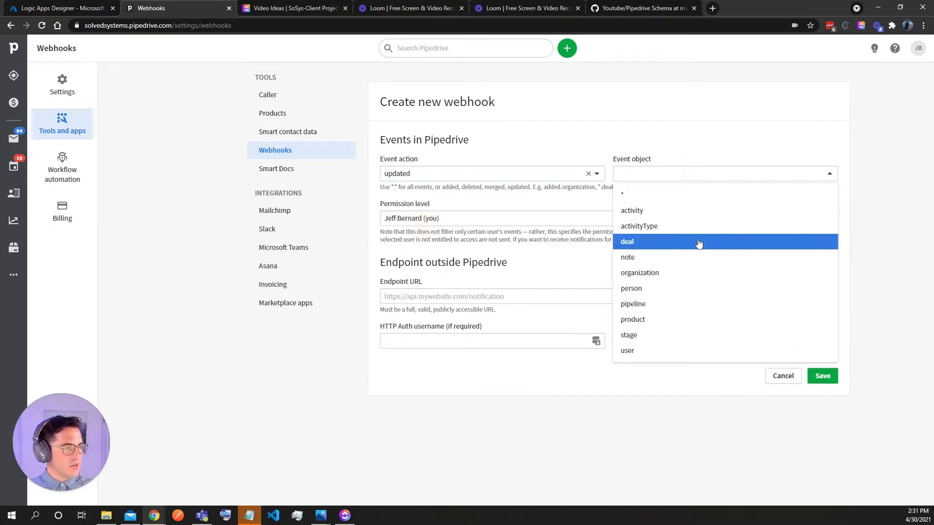
click(665, 242)
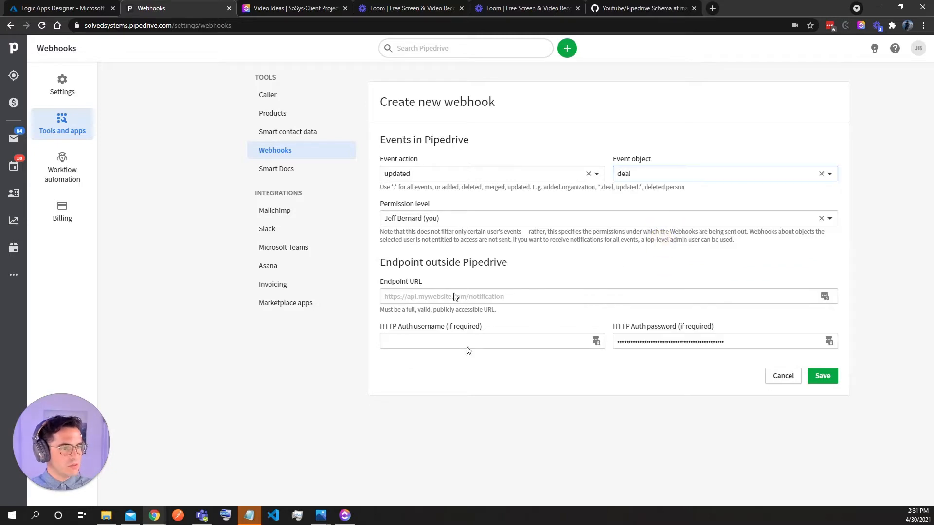
Save the webhook with the copied trigger URL as its endpoint URL and the prefilled HTTP Auth password replaced
click(416, 297)
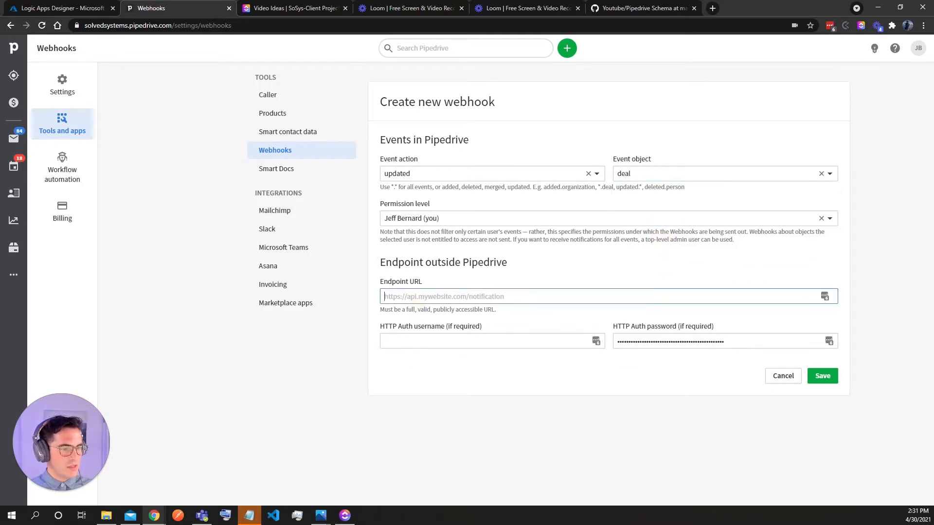
key(ctrl+v)
click(434, 385)
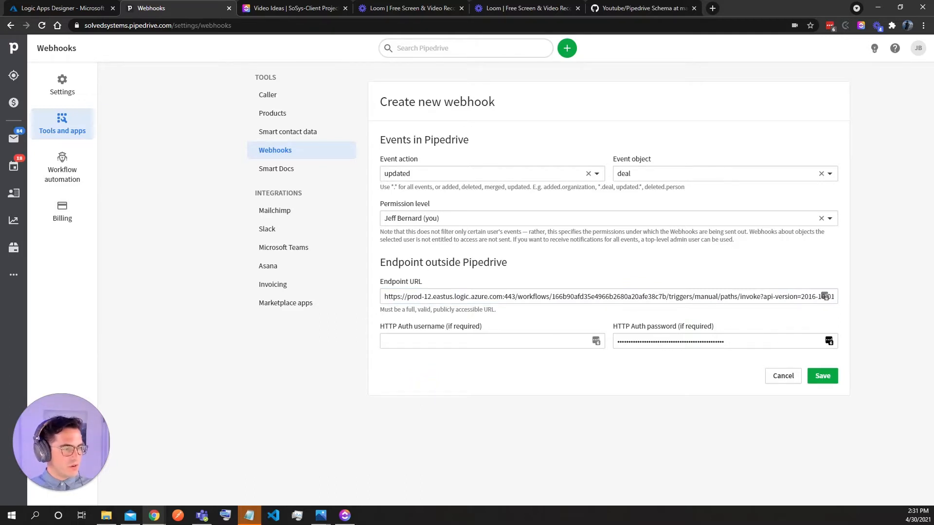
double_click(737, 342)
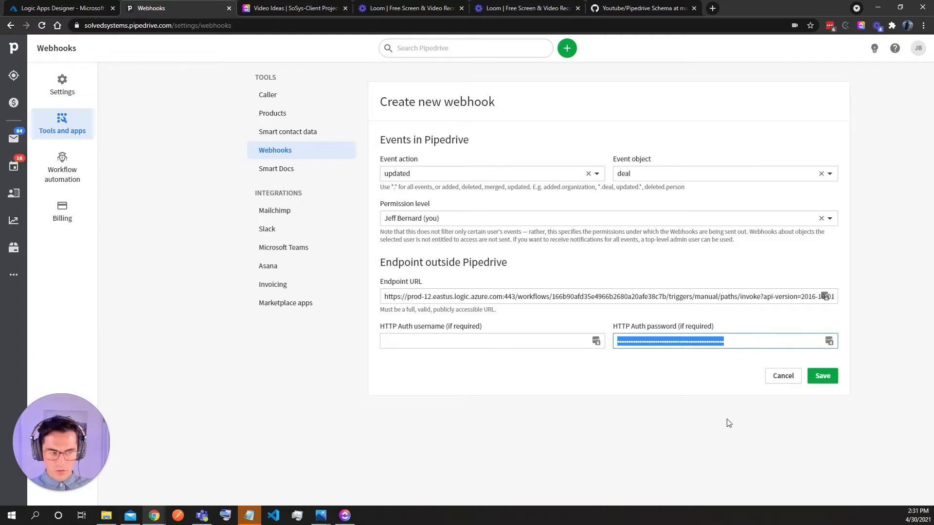
key(BackSpace)
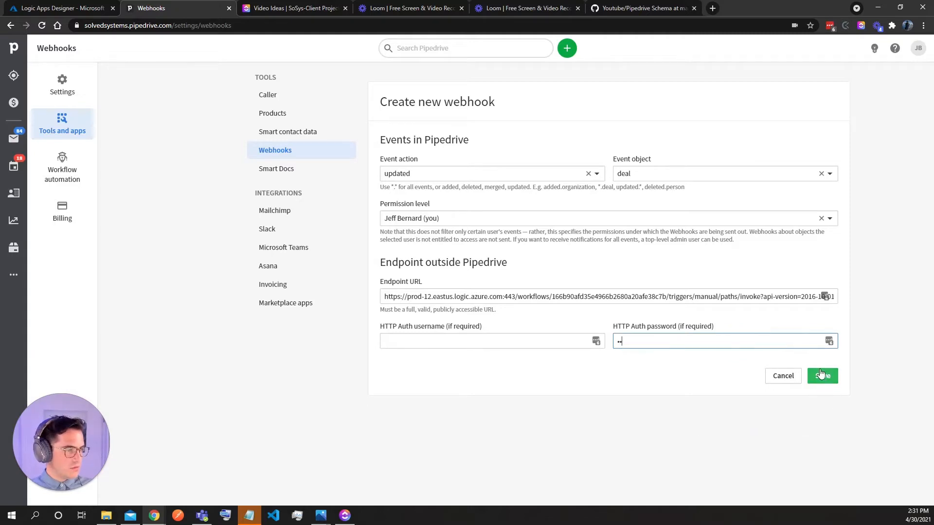
click(822, 374)
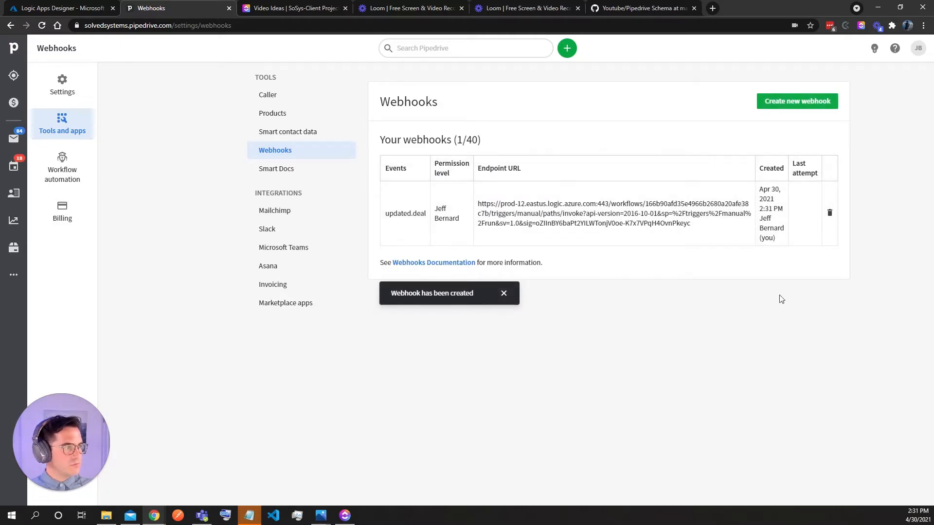
Switch back to the Logic Apps Designer and collapse the HTTP request trigger card
click(76, 8)
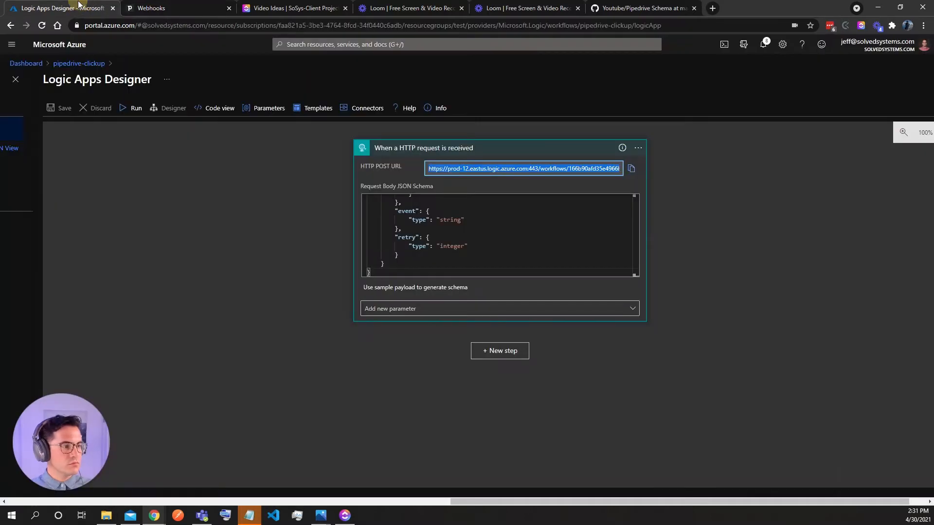
click(410, 149)
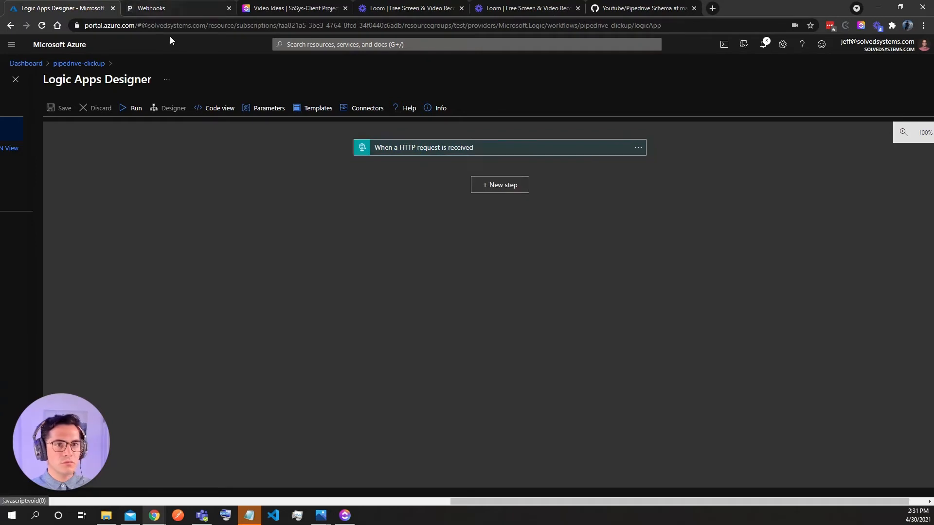
click(200, 7)
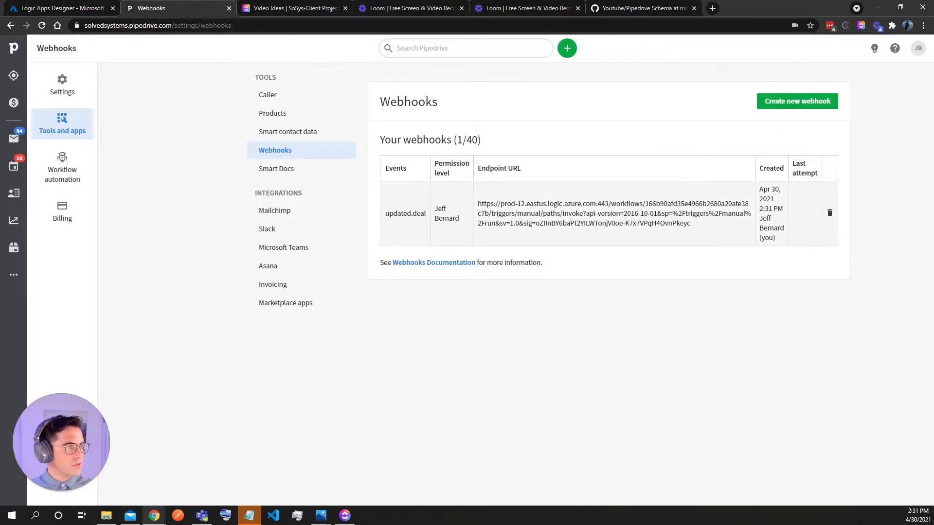
click(78, 7)
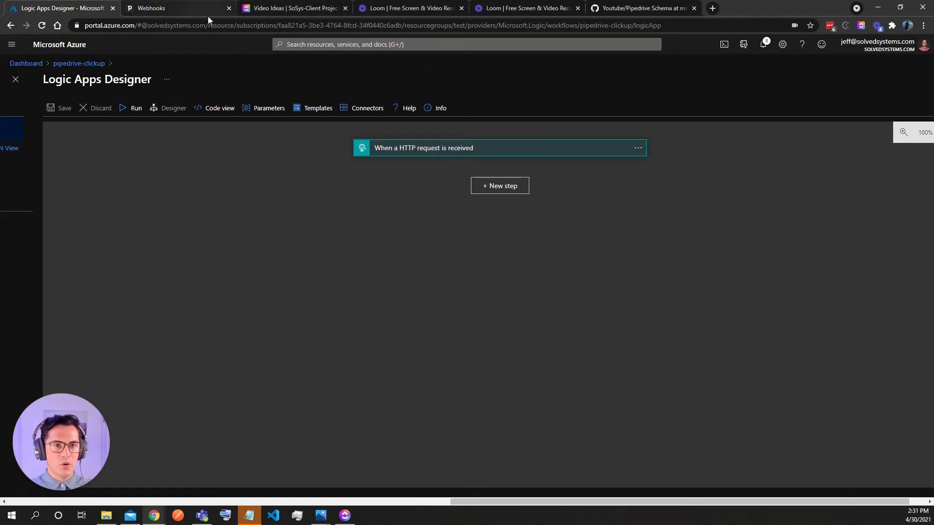
Switch to ClickUp and open the Apps page with the API token in the workspace settings
click(272, 8)
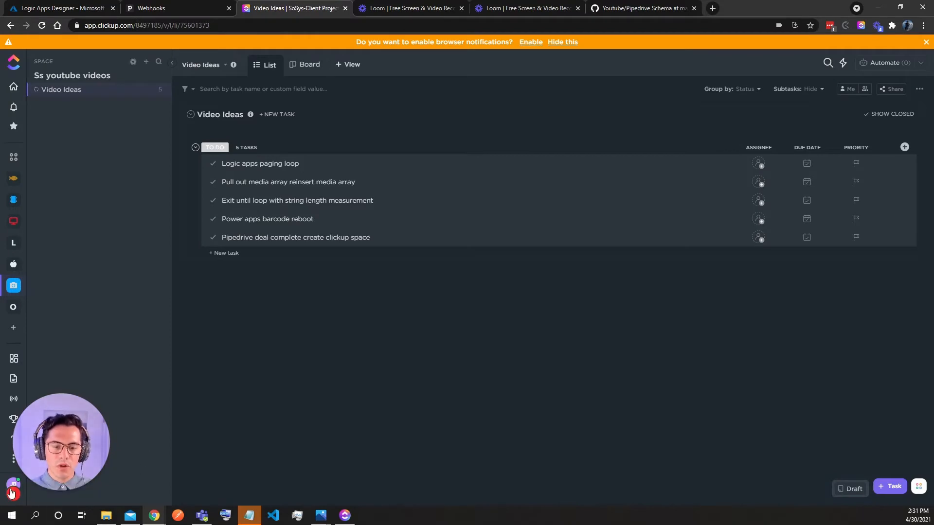
click(14, 493)
click(47, 335)
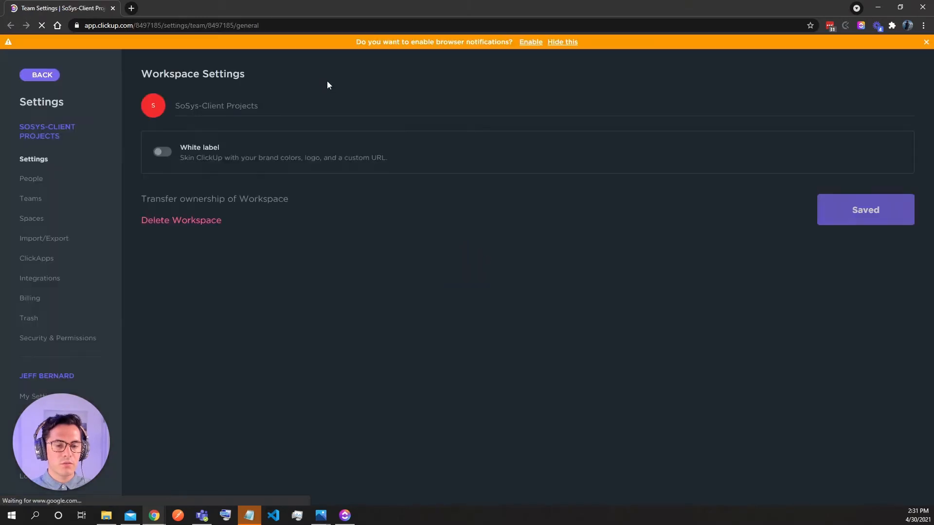
scroll(63, 323, down, 3)
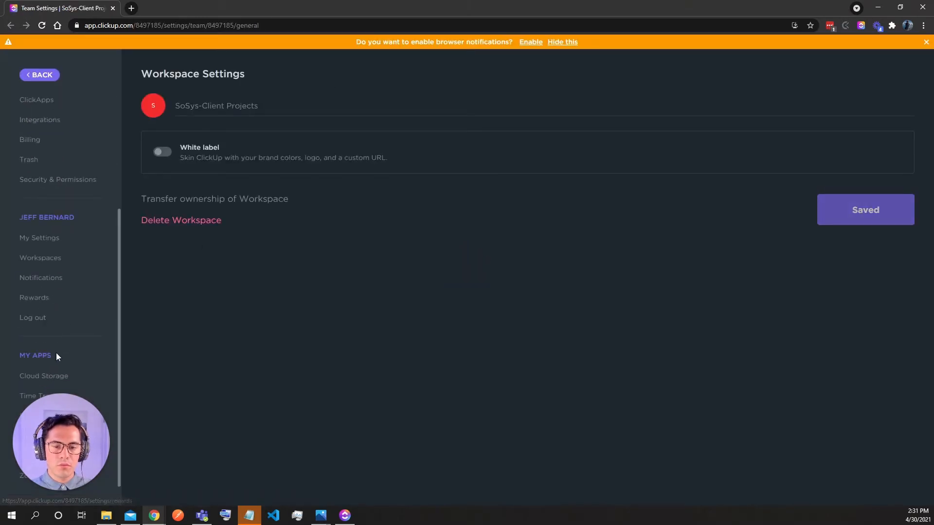
drag(74, 419, 134, 419)
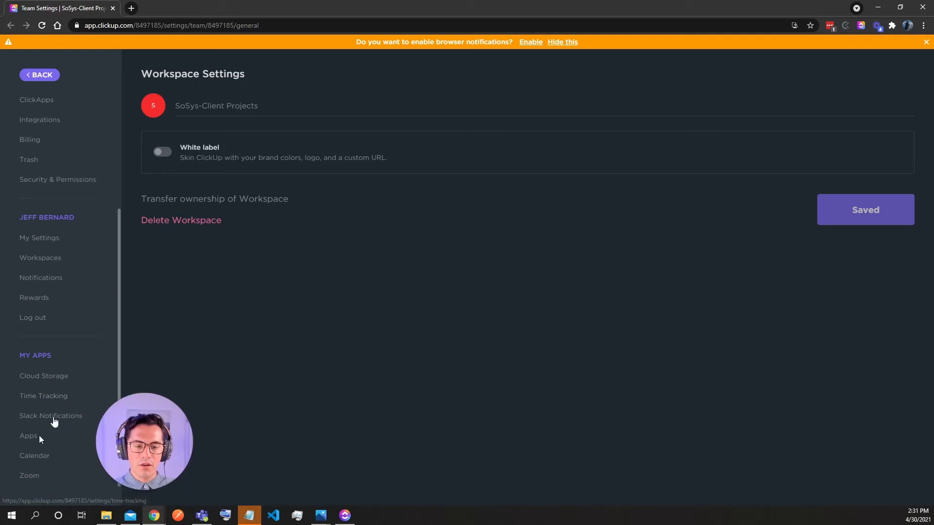
click(52, 439)
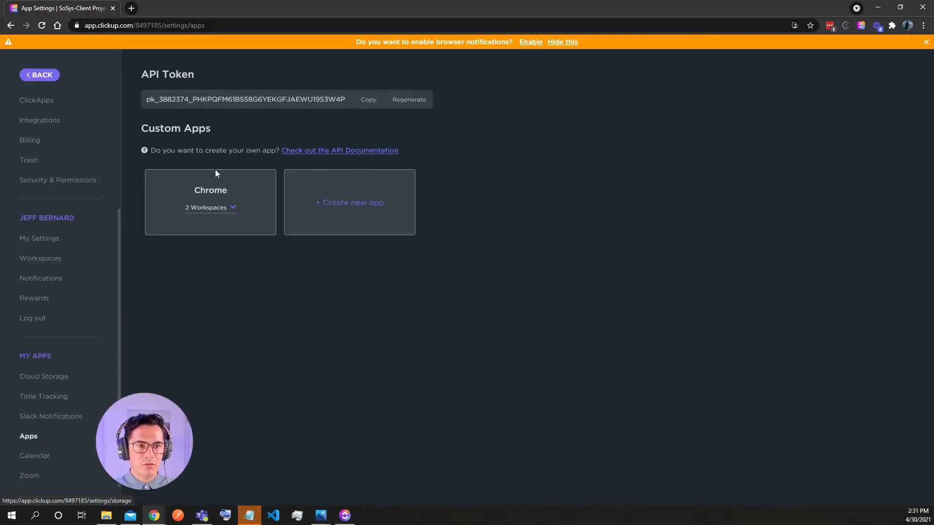
drag(129, 404, 91, 410)
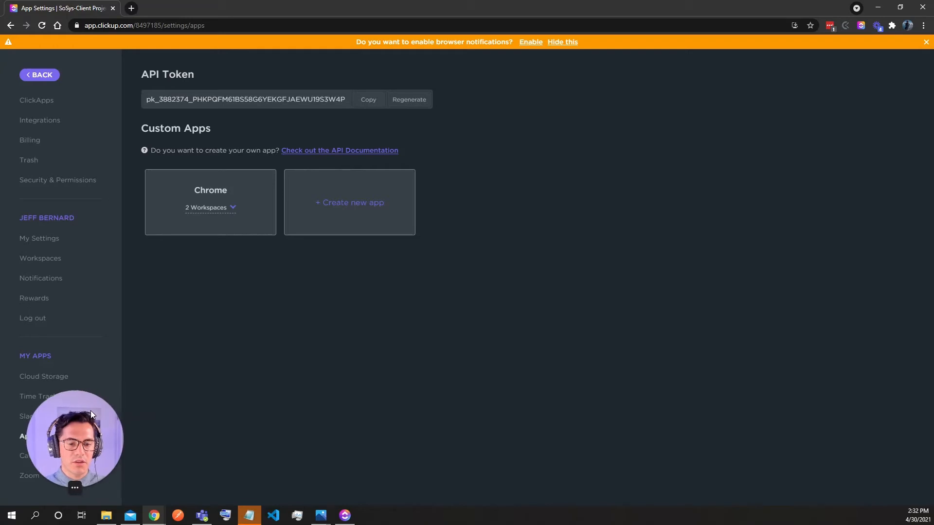
Regenerate the ClickUp API token, copy it, and minimize the settings window
click(388, 99)
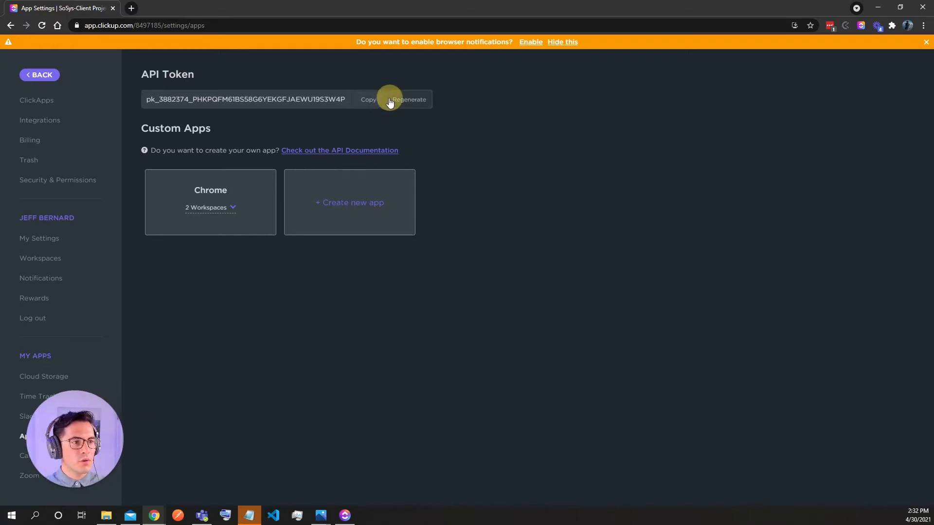
click(363, 100)
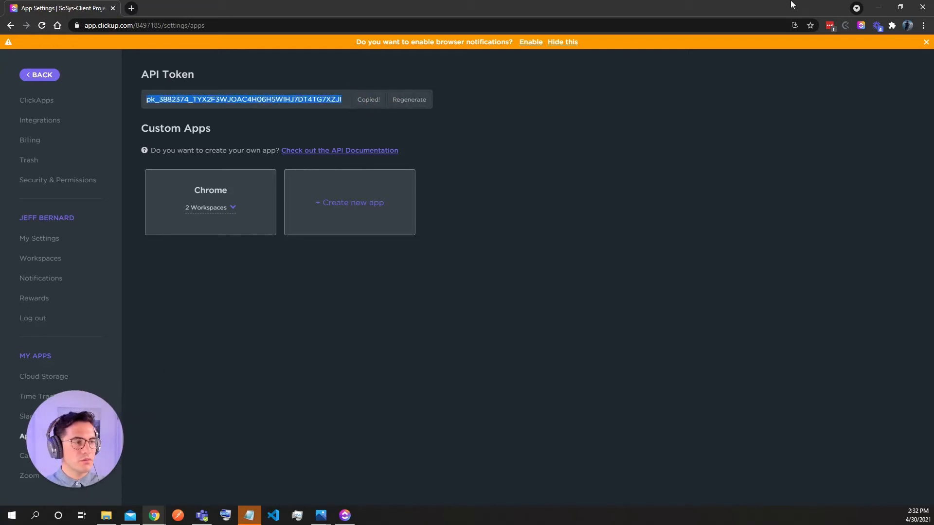
click(878, 7)
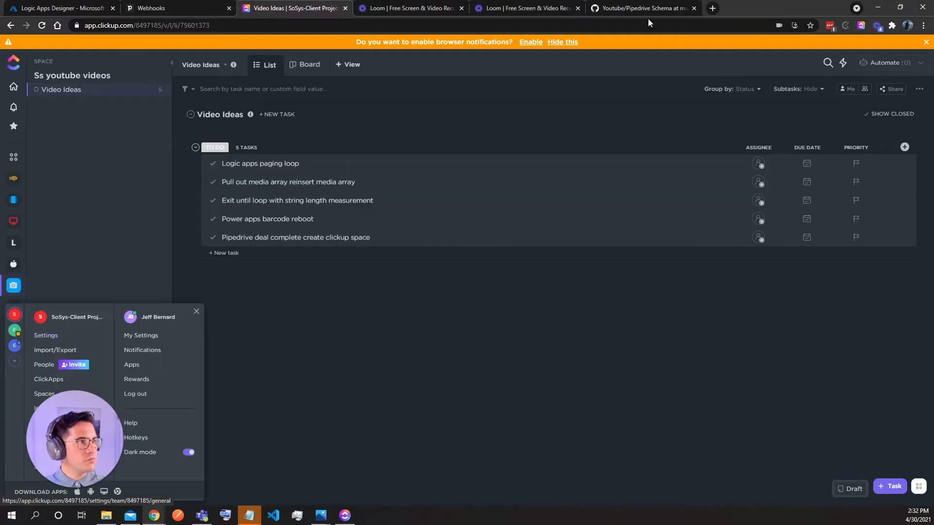
Switch back to the Logic Apps Designer and add a Control Condition after the HTTP request trigger
click(62, 7)
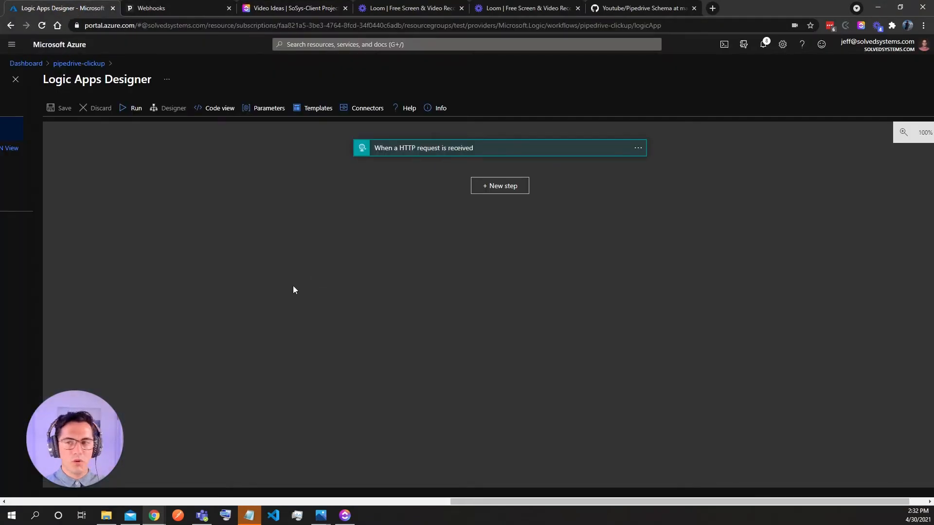
click(514, 190)
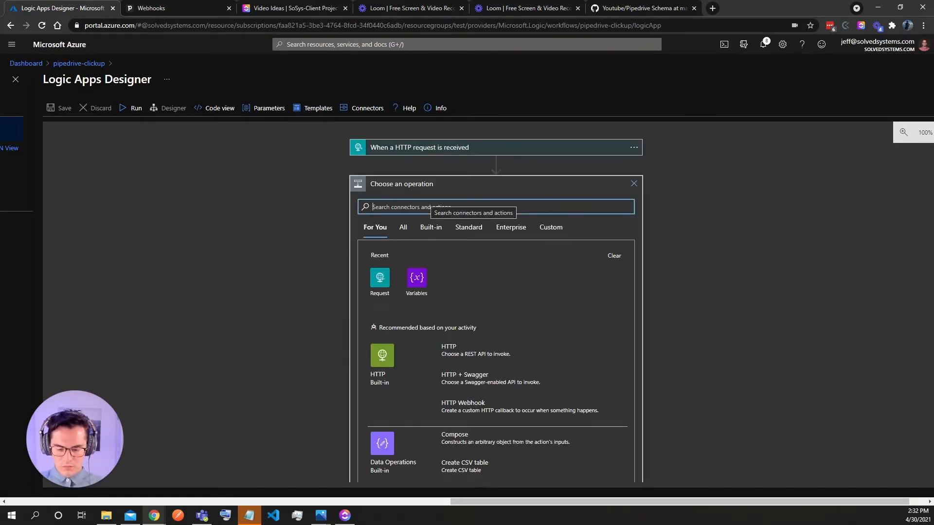
text(con)
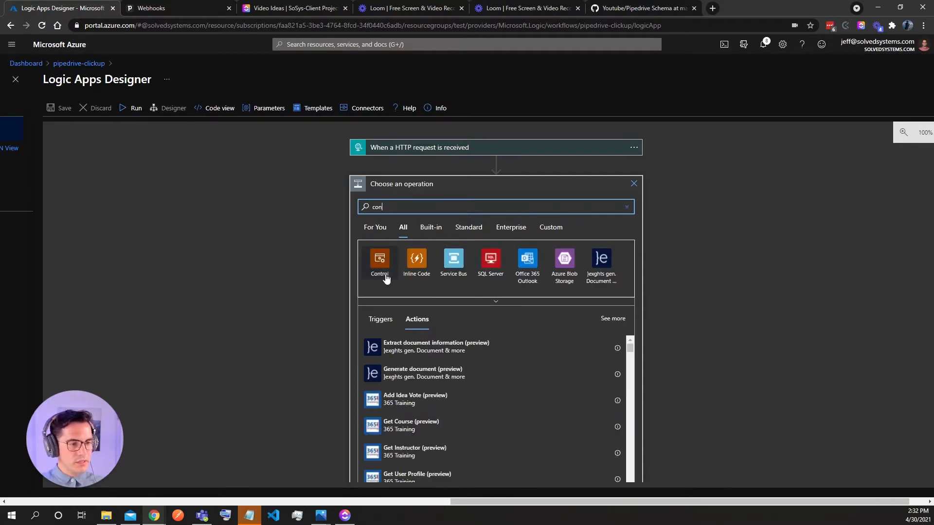
click(384, 268)
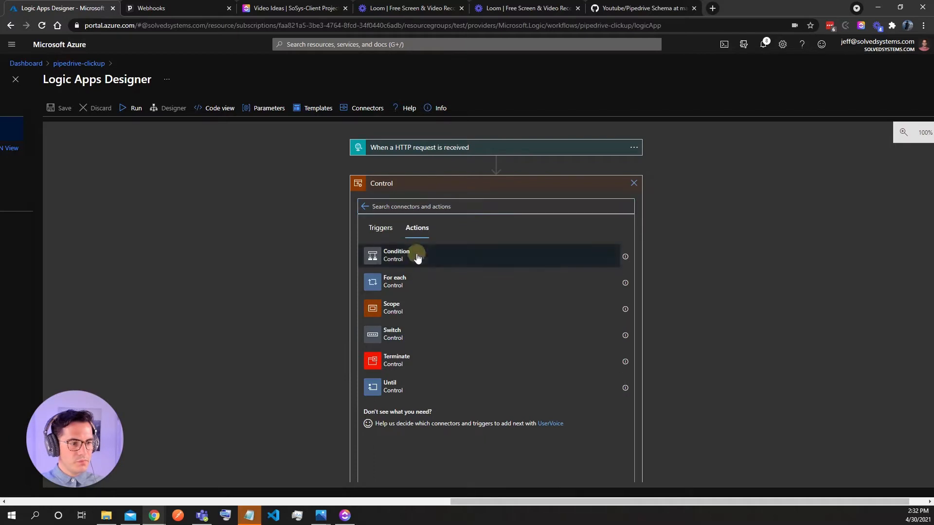
click(417, 256)
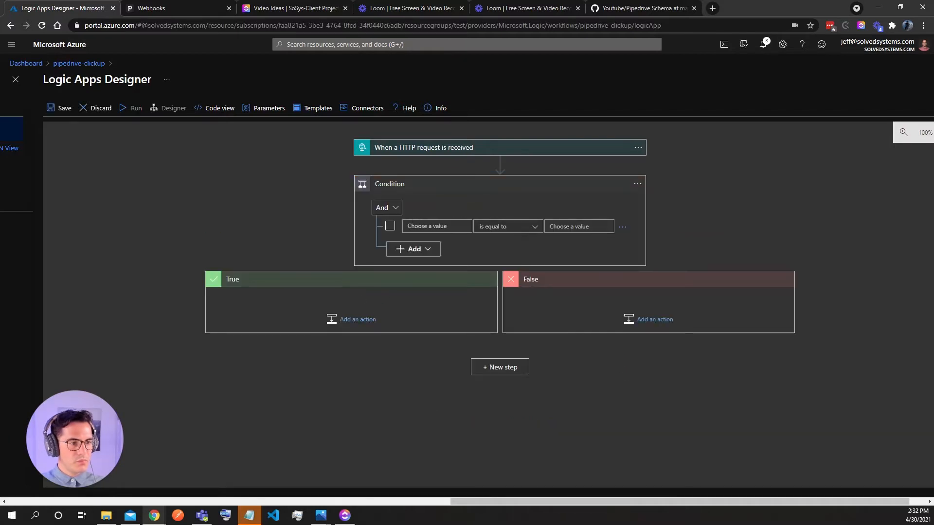
Set the condition to check that the first status value from the HTTP request is equal to won
click(413, 227)
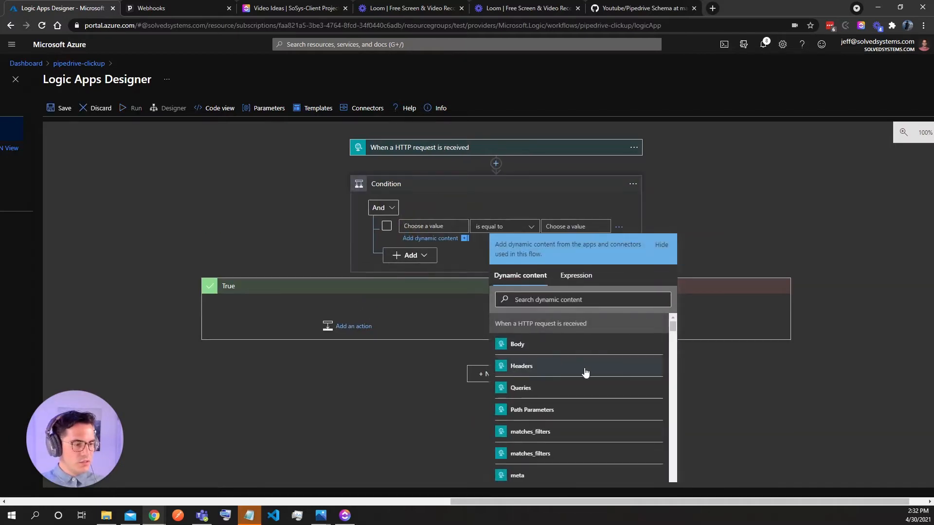
scroll(586, 372, down, 2)
click(539, 299)
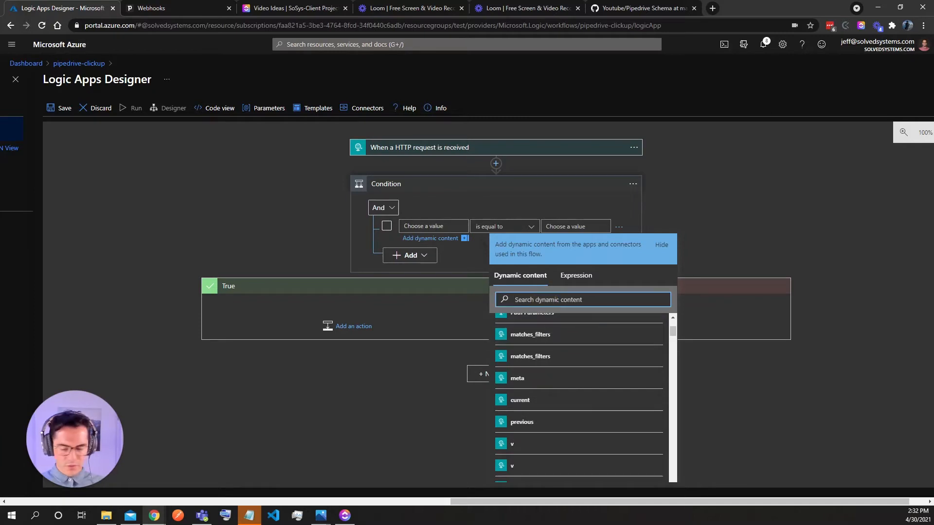
text(stat)
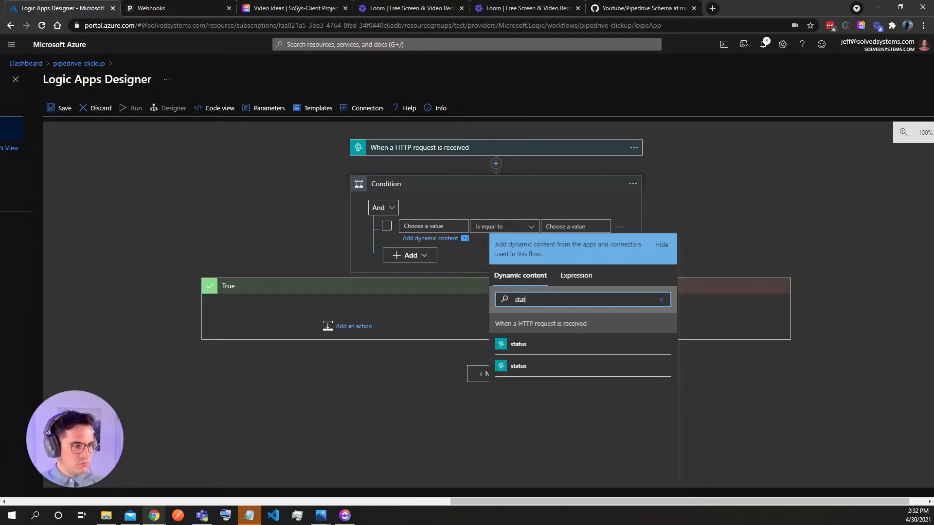
click(548, 342)
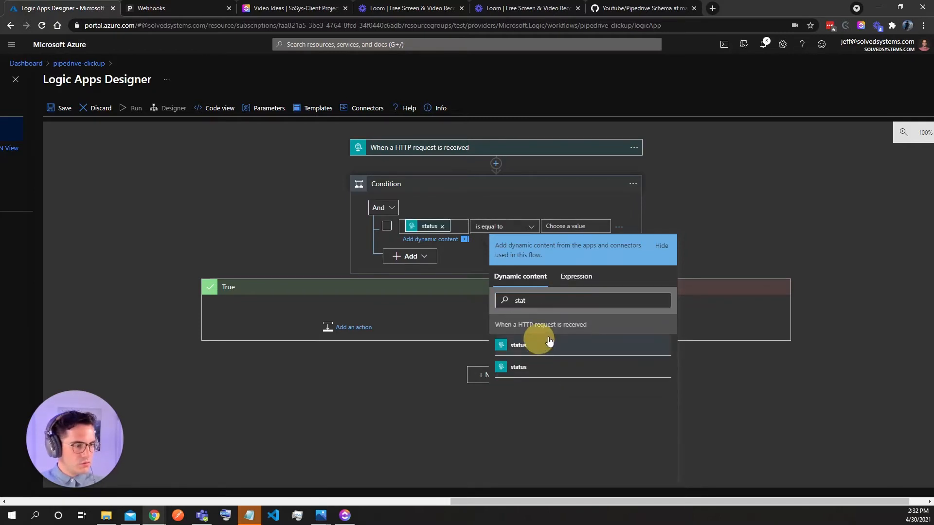
click(556, 226)
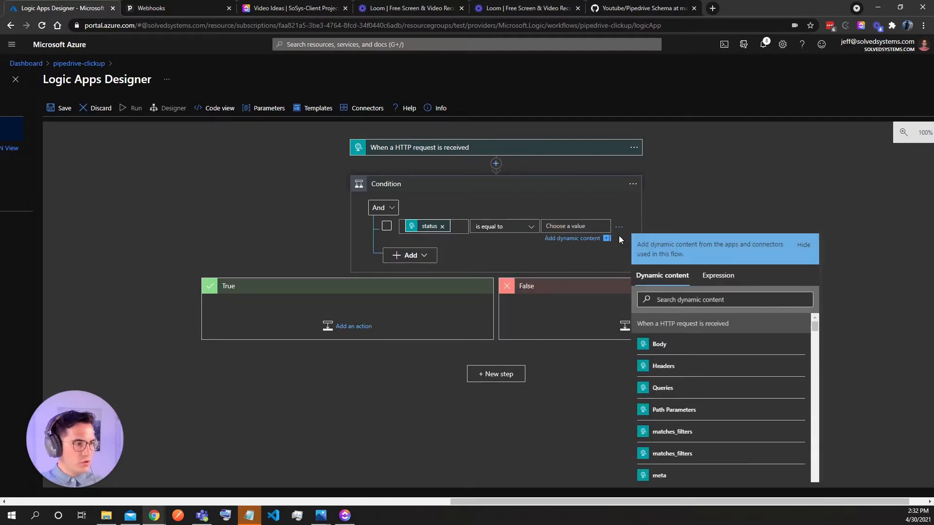
text(wo)
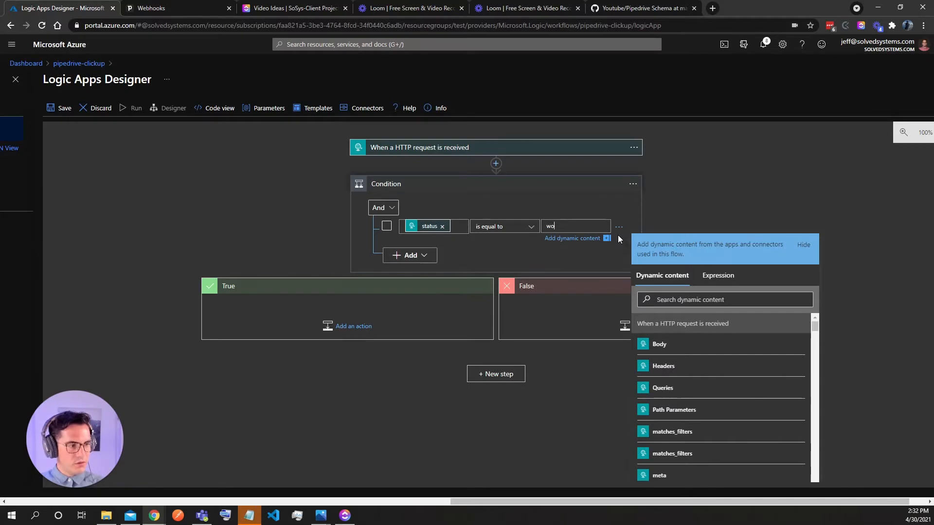
text(nn)
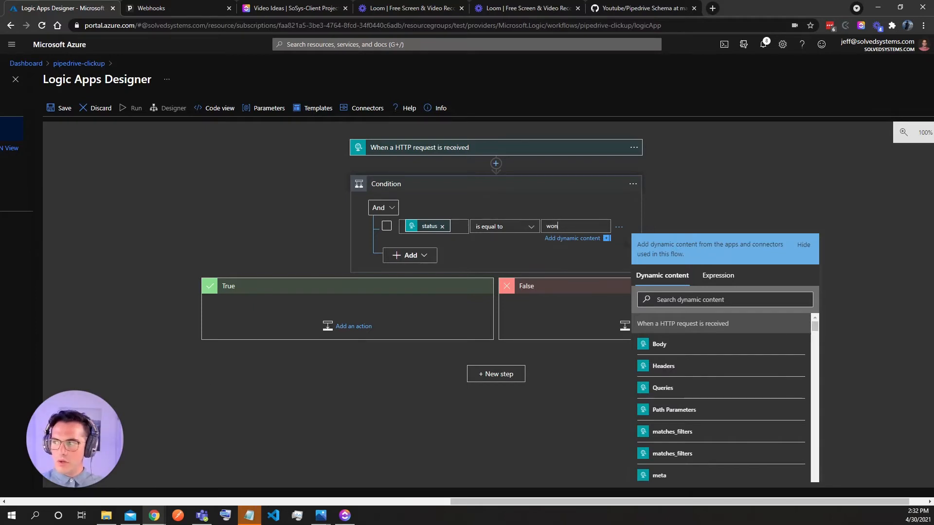
Add a built-in HTTP action to the True branch of the condition
click(342, 321)
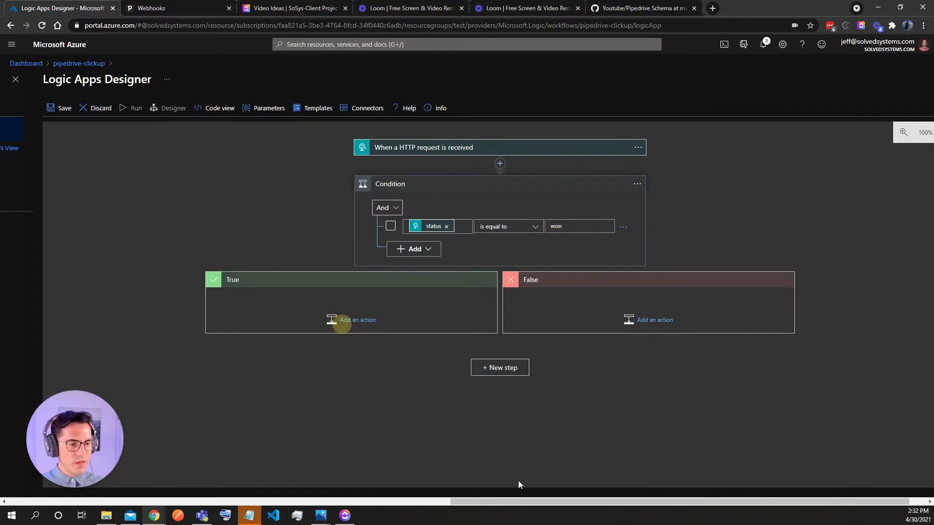
click(368, 321)
scroll(299, 413, down, 4)
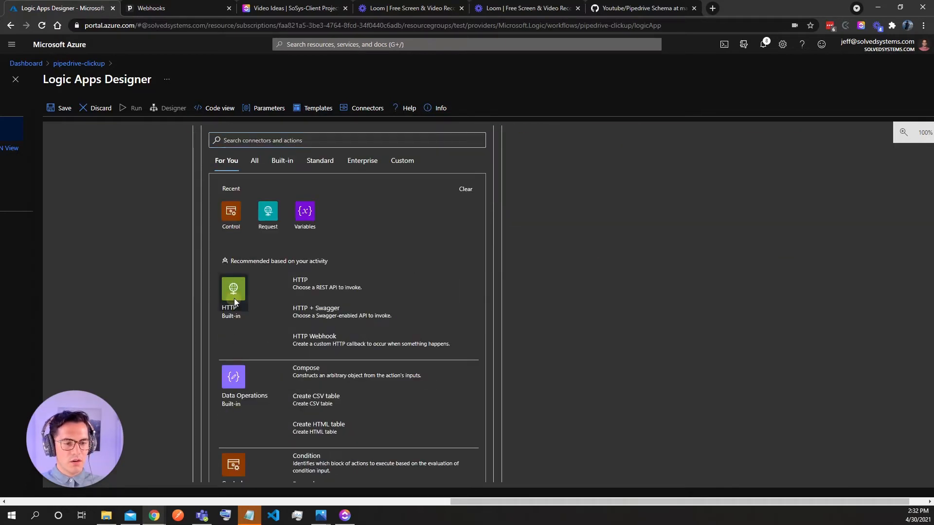
click(234, 298)
scroll(341, 292, up, 1)
click(281, 258)
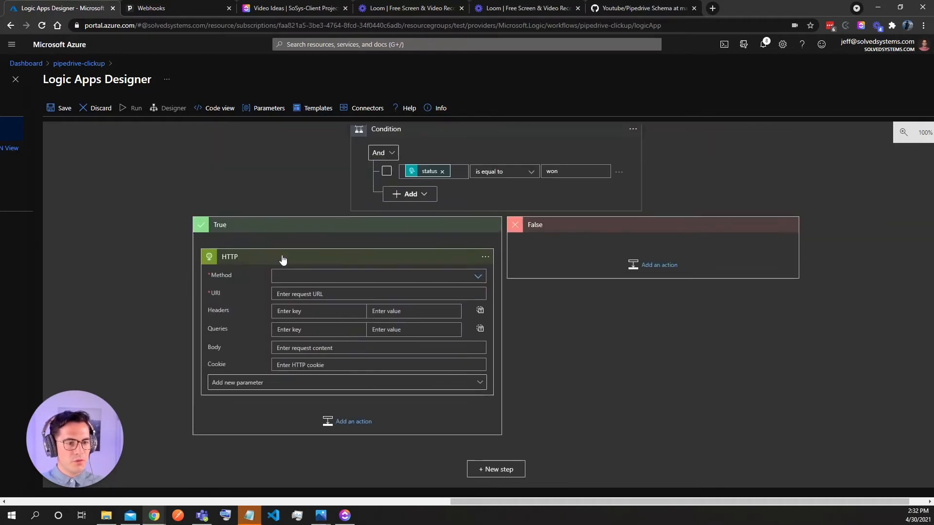
click(479, 279)
click(287, 316)
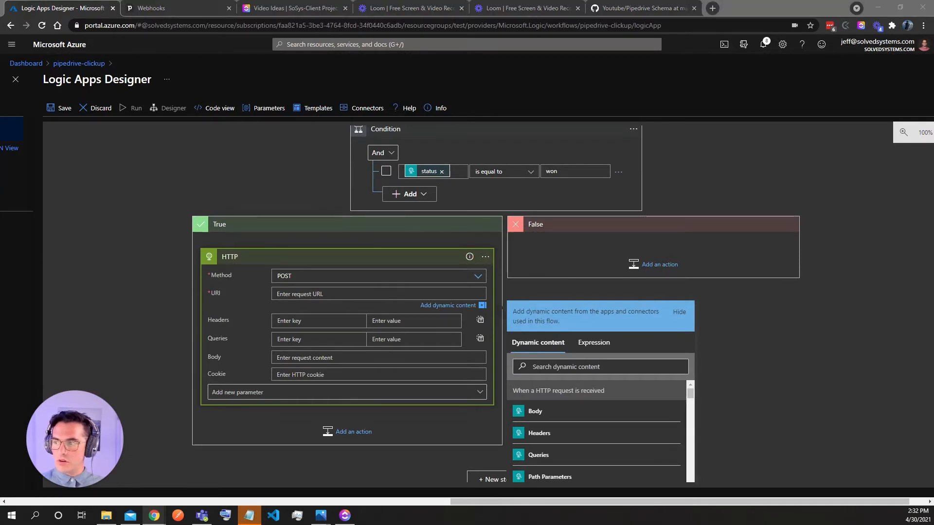
click(323, 294)
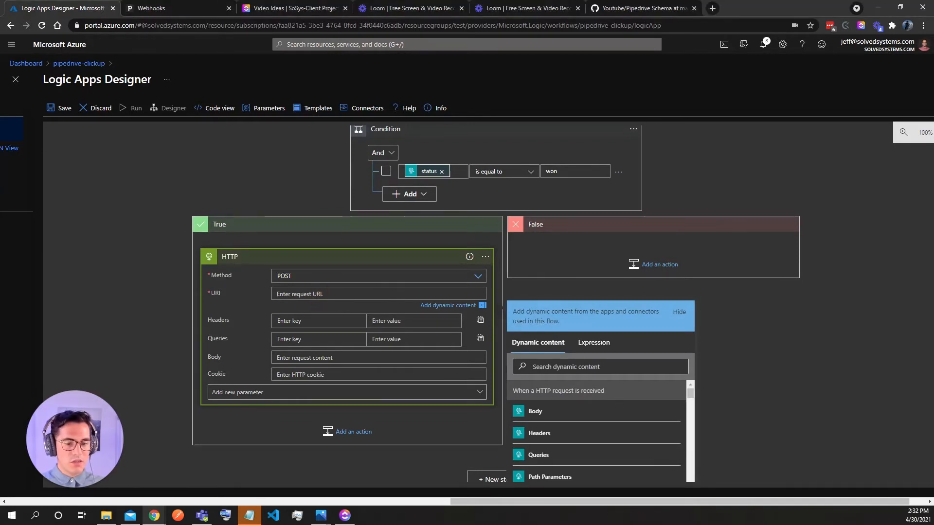
text(https://api.clickup.com/api/v2/team/8497185/space)
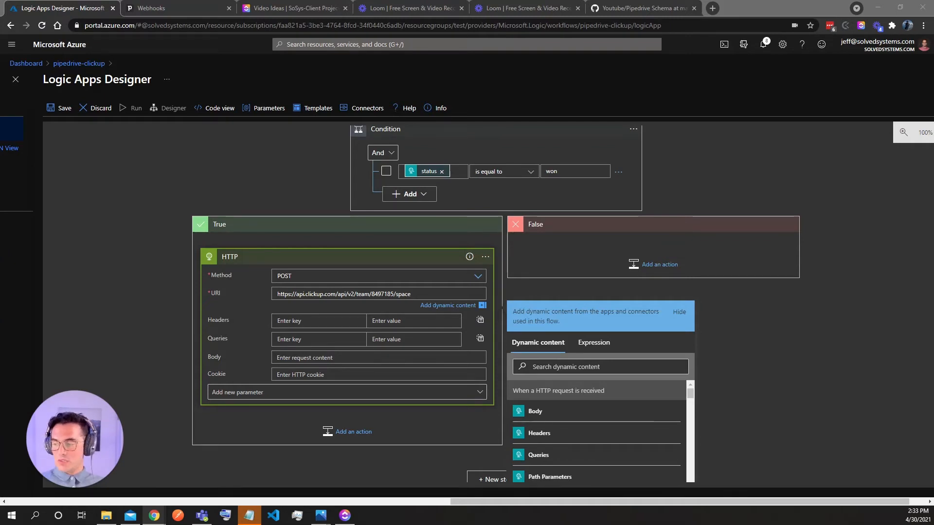
Switch to the GitHub Youtube repository, open the clickupschema file, and copy its entire JSON code
click(617, 9)
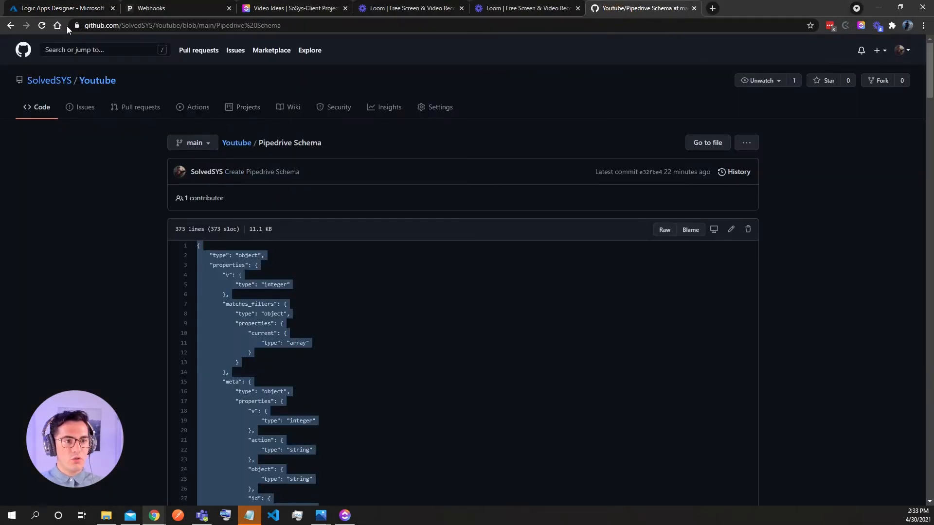
click(11, 25)
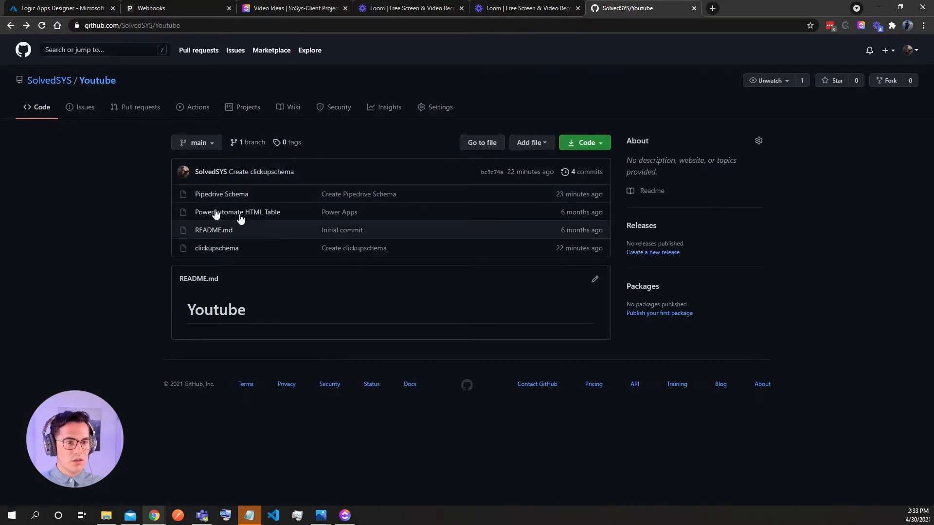
click(220, 249)
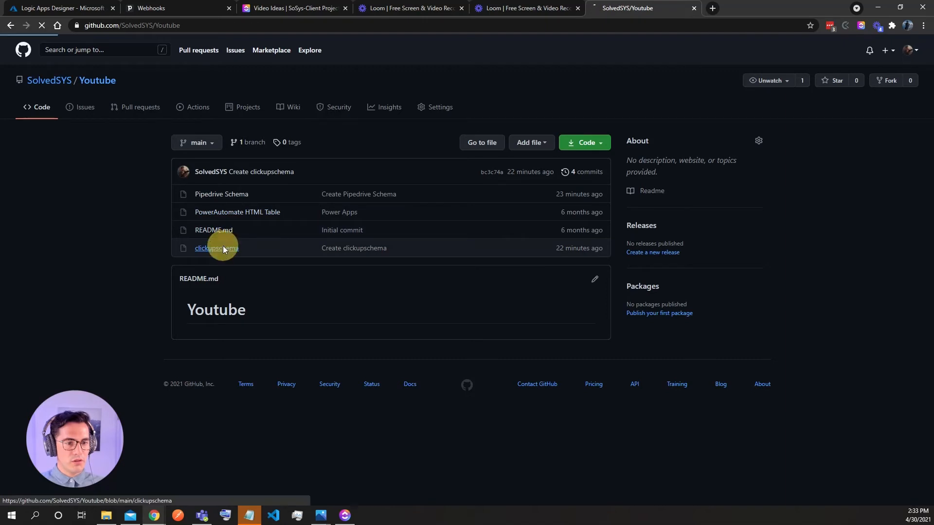
click(284, 323)
triple_click(273, 295)
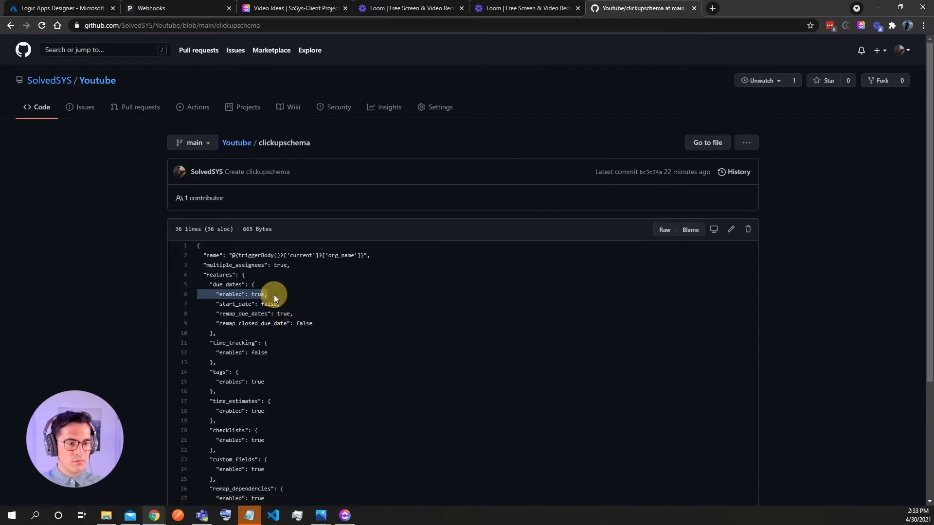
click(217, 269)
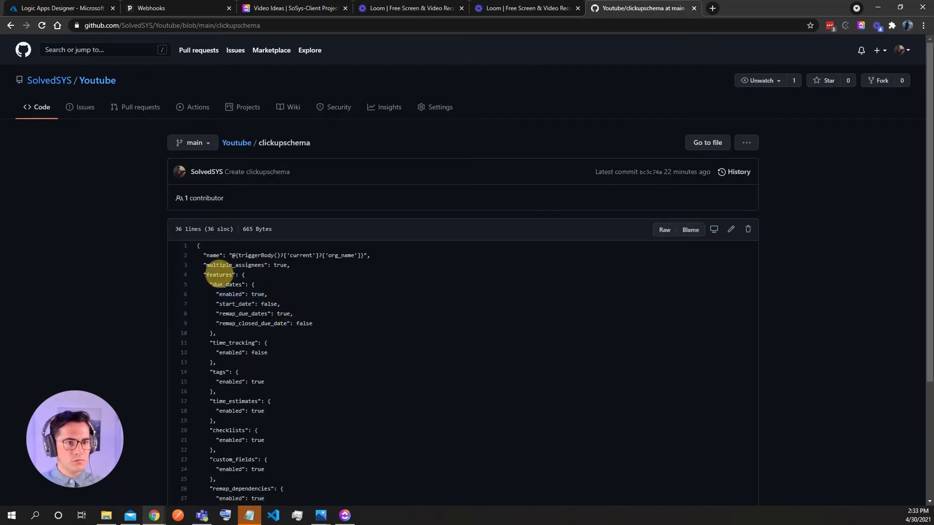
drag(196, 245, 226, 422)
Return to the Logic Apps Designer and paste the copied ClickUp JSON into the HTTP action's body
click(63, 8)
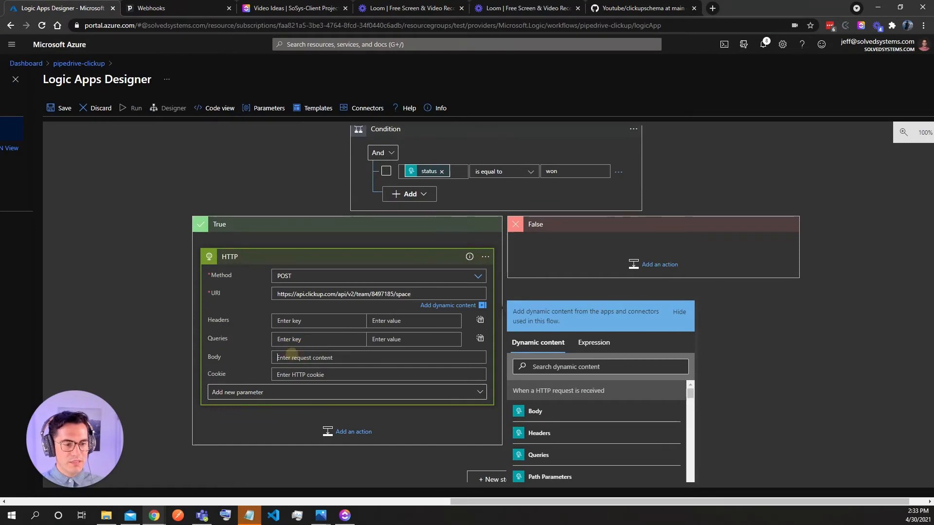
click(292, 357)
key(ctrl+v)
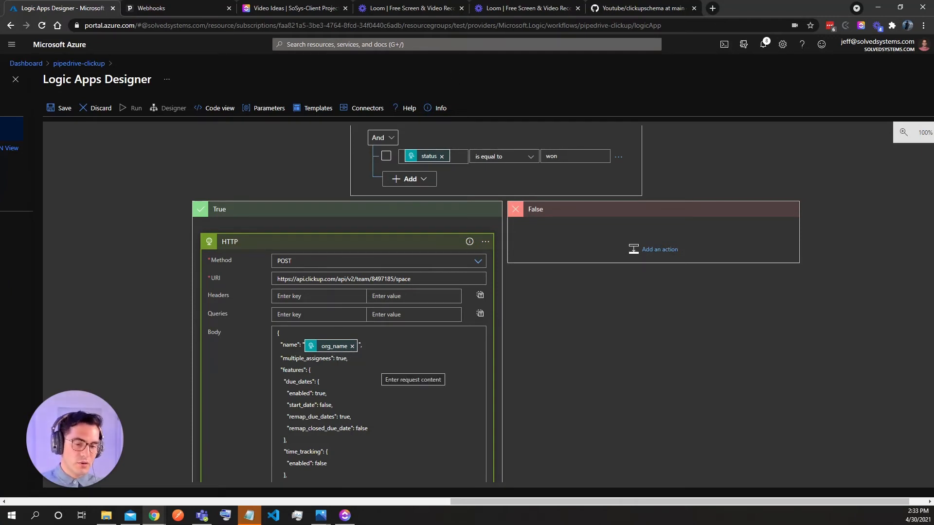
scroll(378, 370, down, 2)
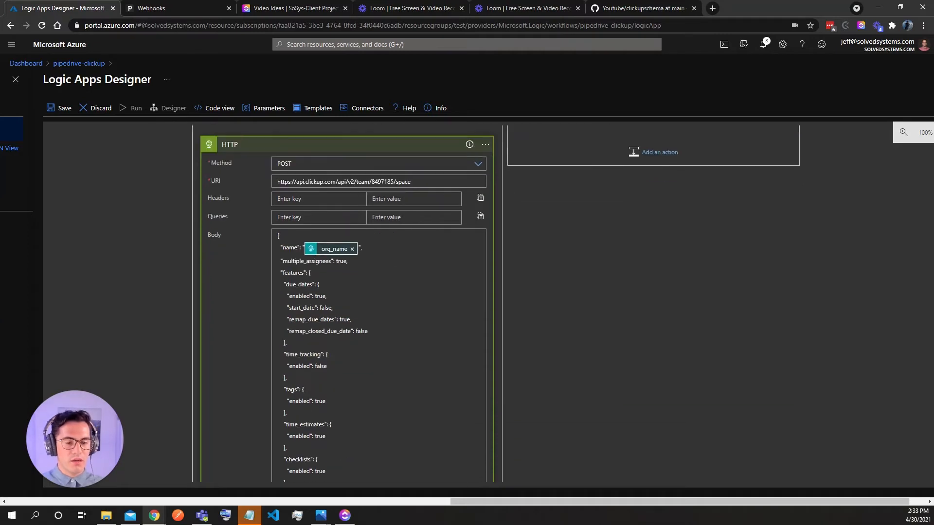
Add a header with the key Authorization to the HTTP action in the True branch
scroll(397, 224, up, 2)
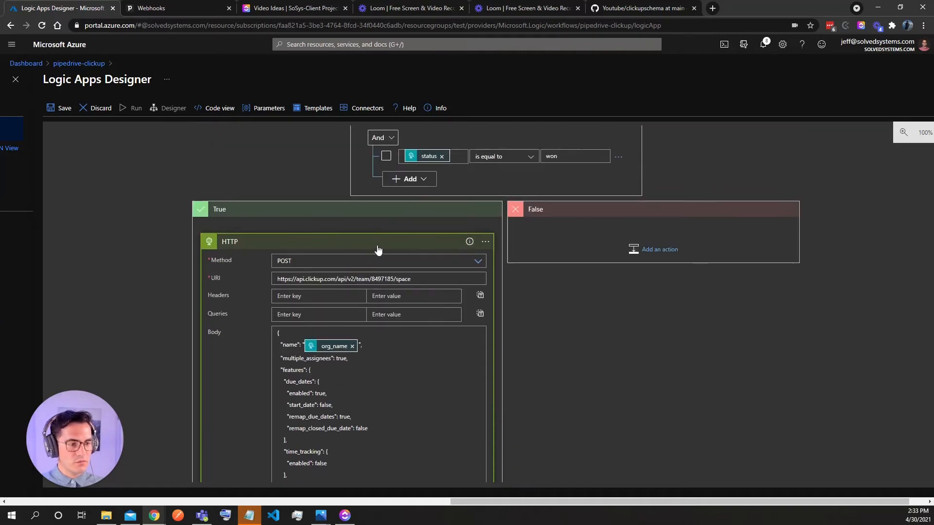
click(323, 292)
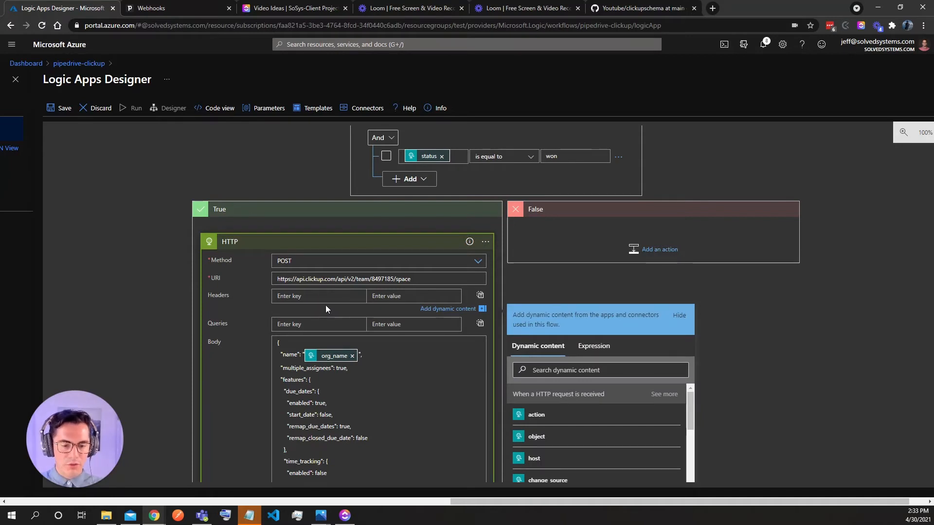
text(Auth)
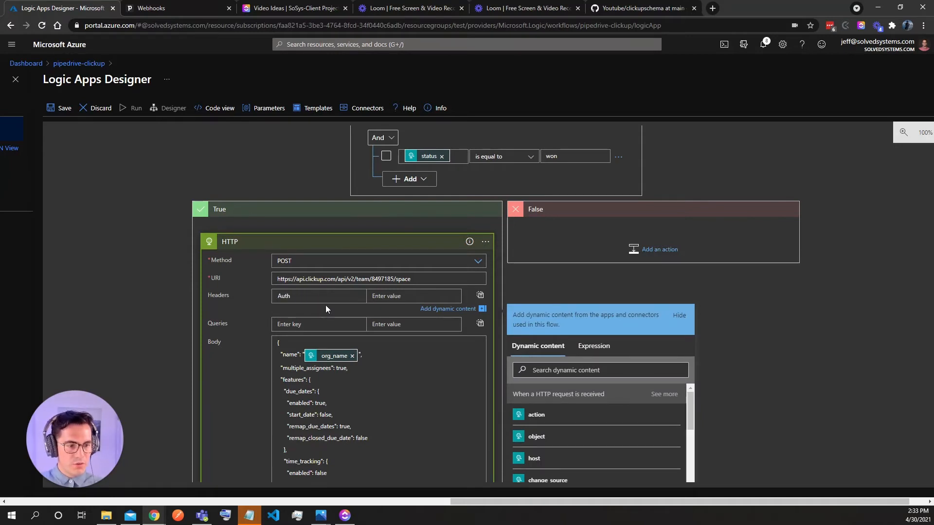
text(orization)
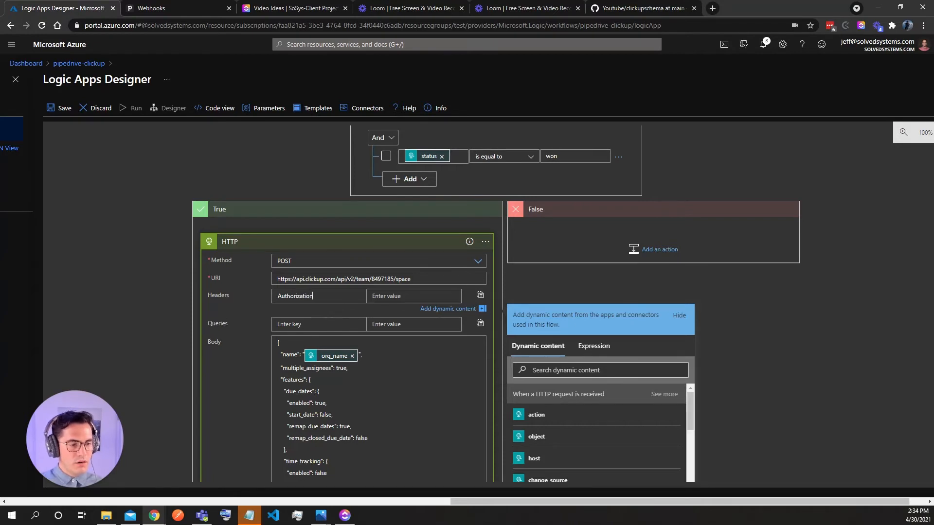
click(391, 295)
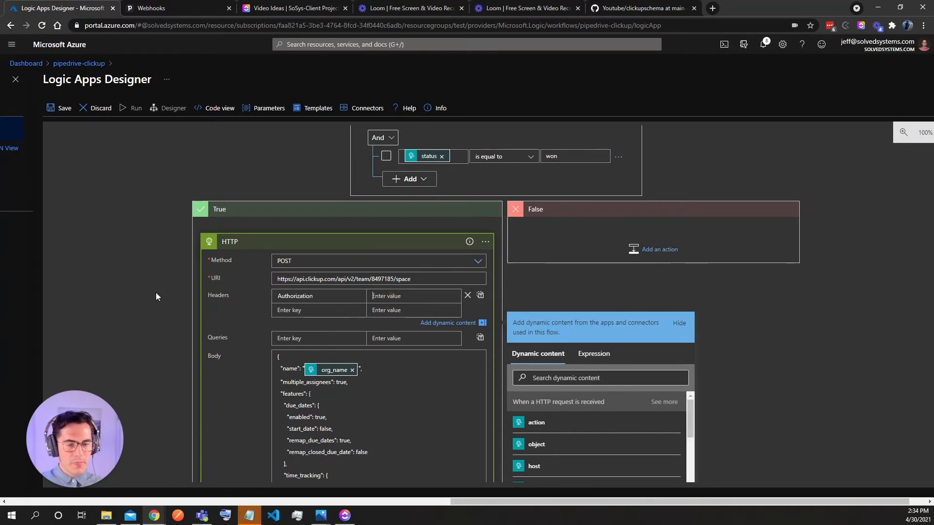
Switch to ClickUp, open the workspace settings, and copy the personal API token from the Apps page
click(292, 8)
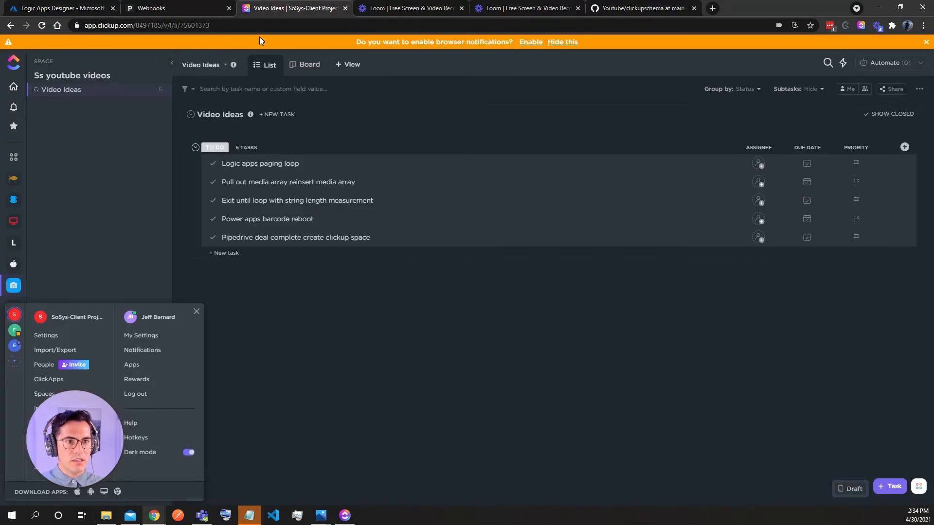
click(353, 421)
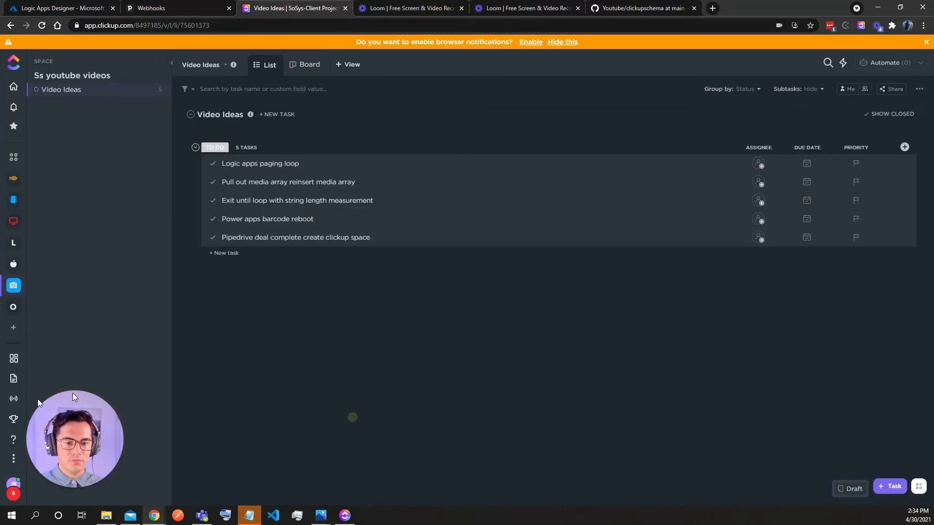
click(14, 482)
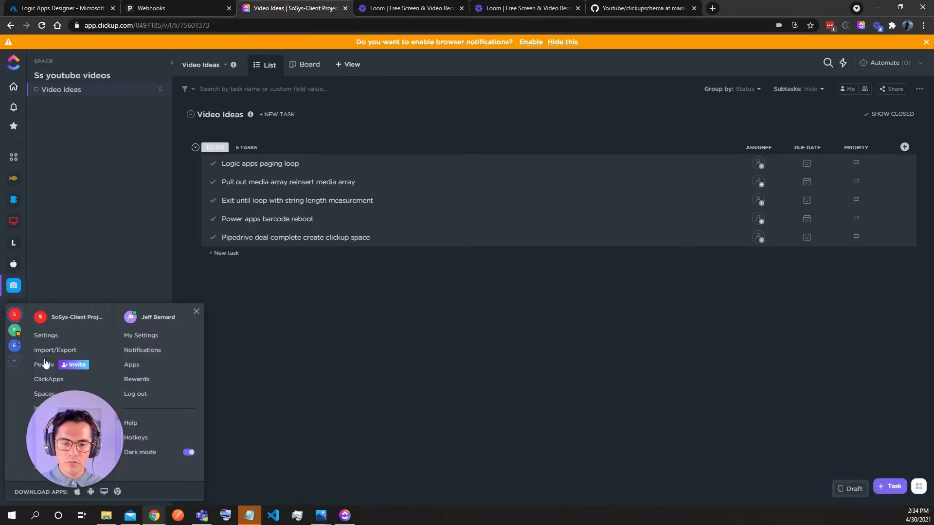
click(42, 336)
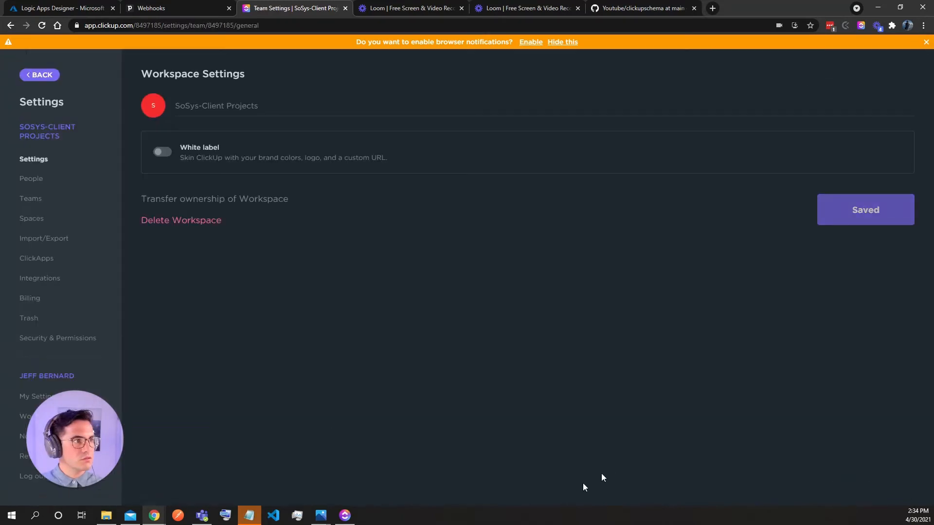
scroll(23, 462, down, 3)
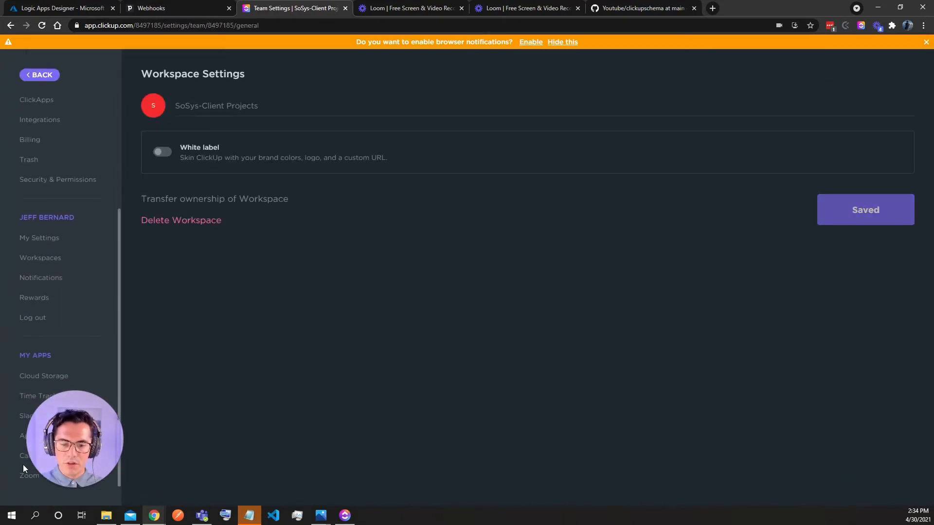
click(20, 433)
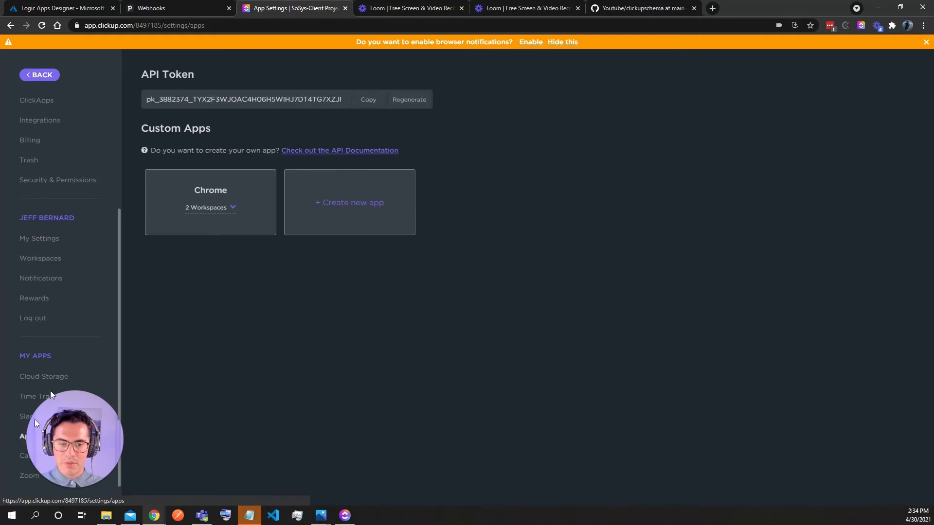
click(368, 99)
Return to the Logic Apps Designer and paste the ClickUp API token as the Authorization header's value
click(64, 5)
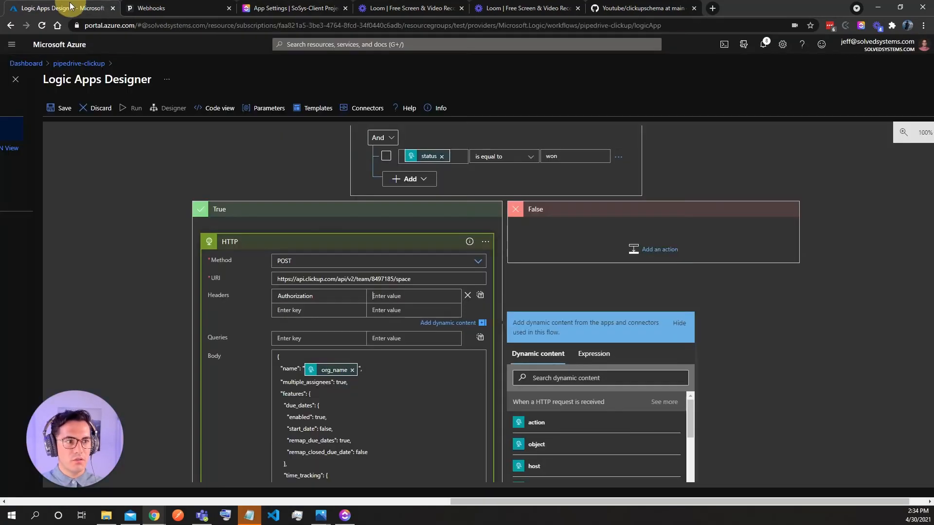
click(378, 297)
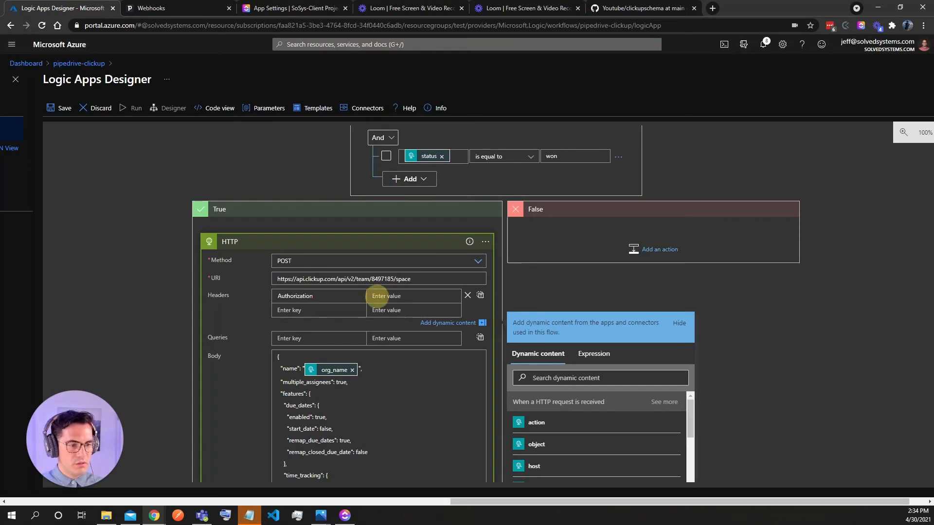
key(ctrl+v)
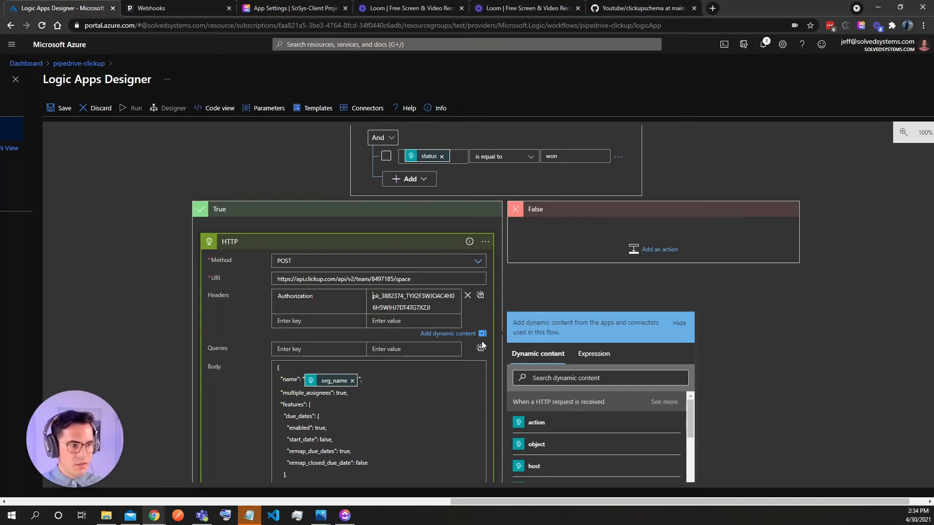
click(133, 282)
Review the HTTP request trigger, the Pipedrive webhook's endpoint, the condition, and the True branch's HTTP action
click(355, 241)
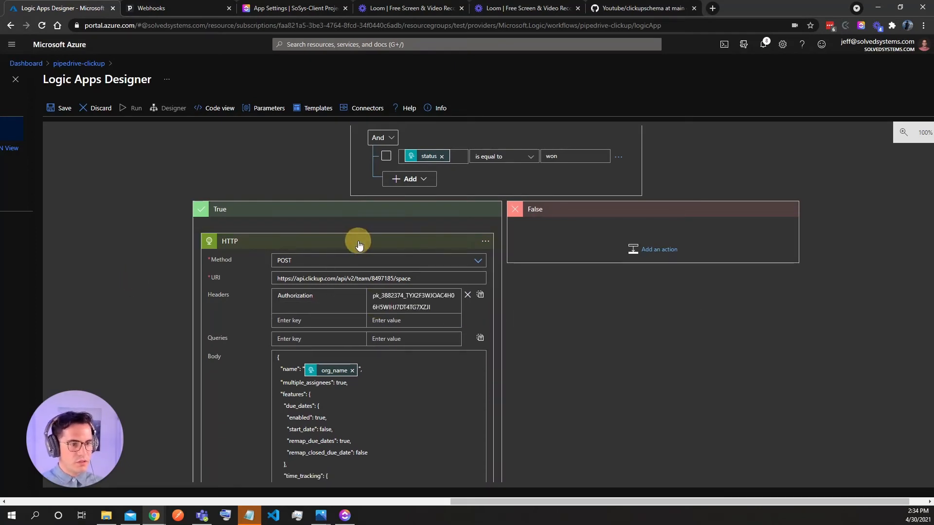
click(516, 148)
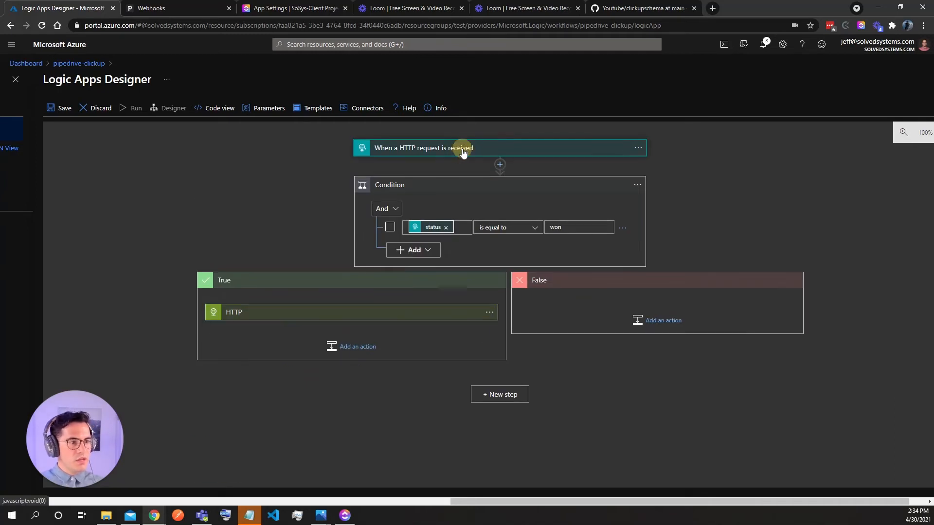
scroll(675, 283, down, 3)
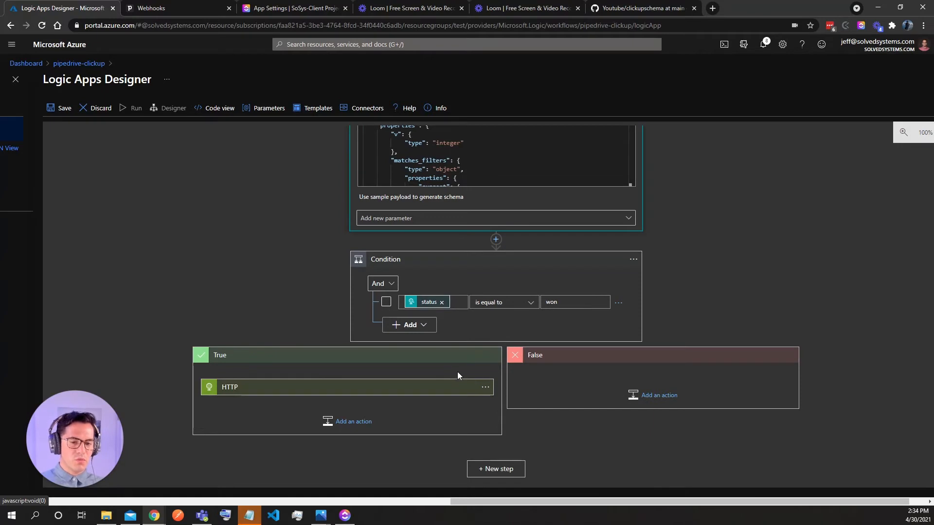
click(184, 8)
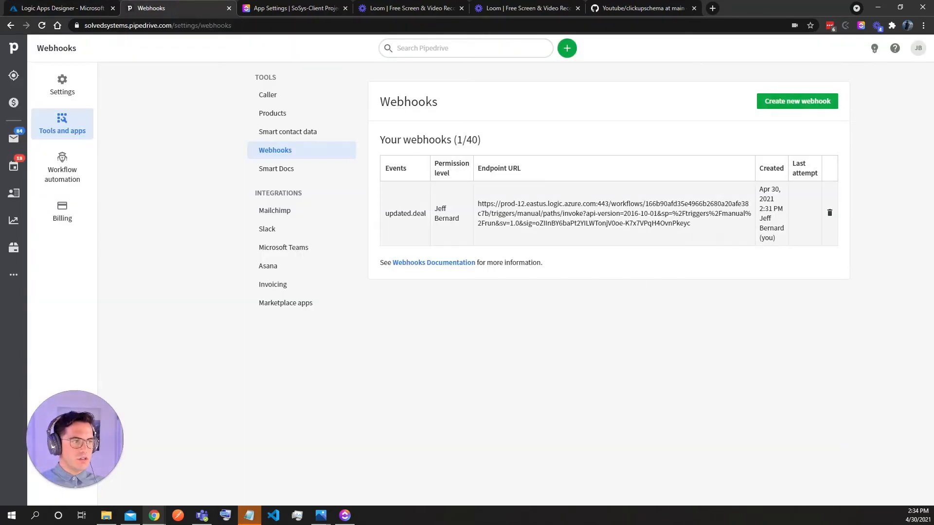
click(68, 7)
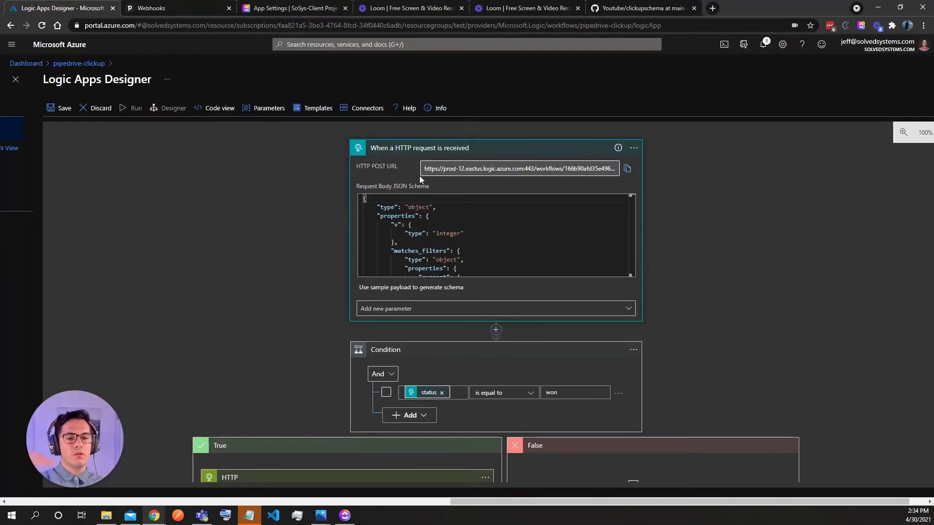
scroll(425, 195, down, 2)
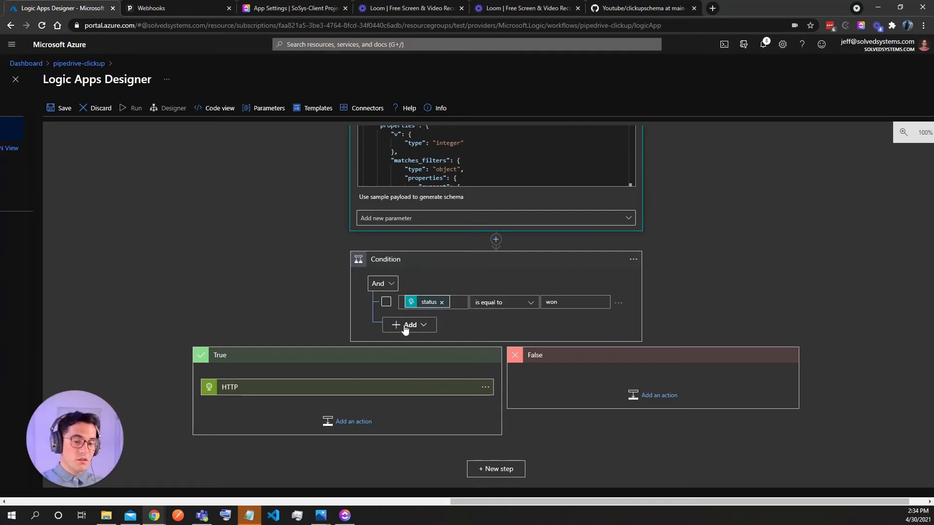
click(327, 393)
scroll(327, 396, down, 4)
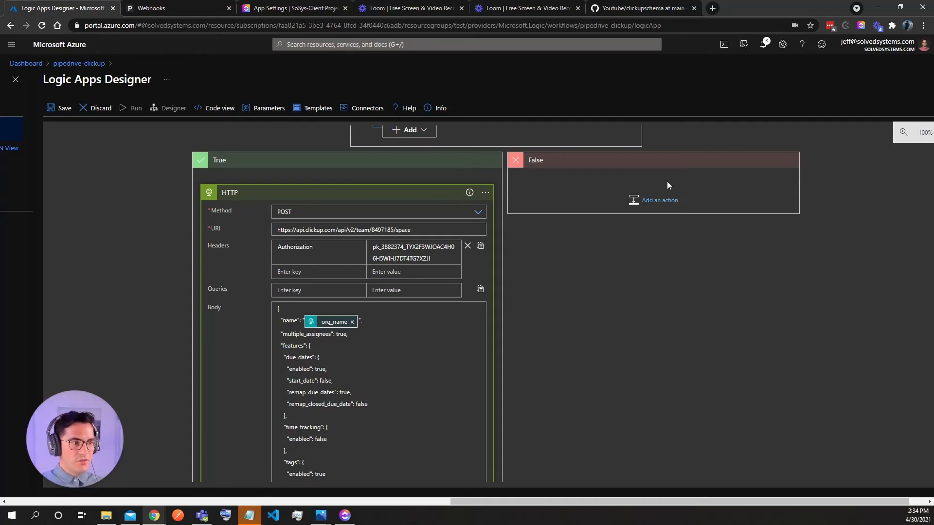
click(410, 194)
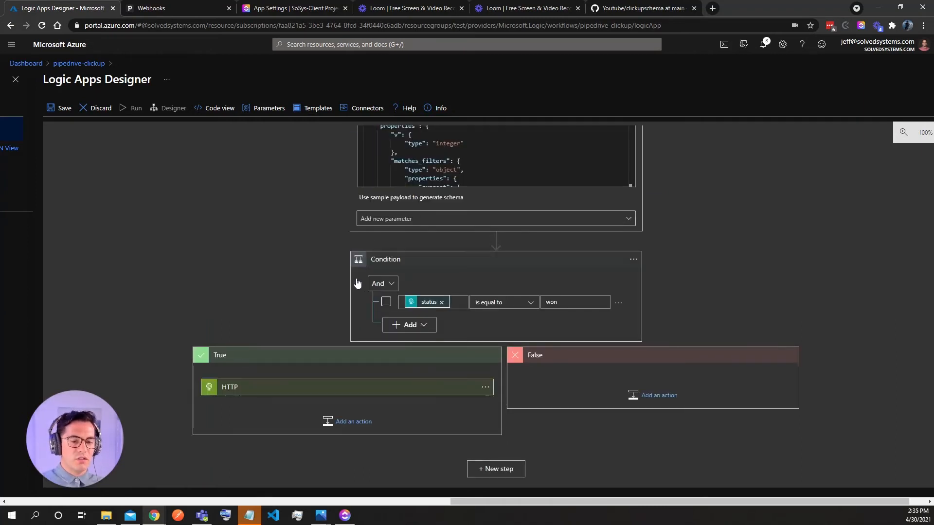
Save the pipedrive-clickup logic app and dismiss the save notification
scroll(291, 214, up, 2)
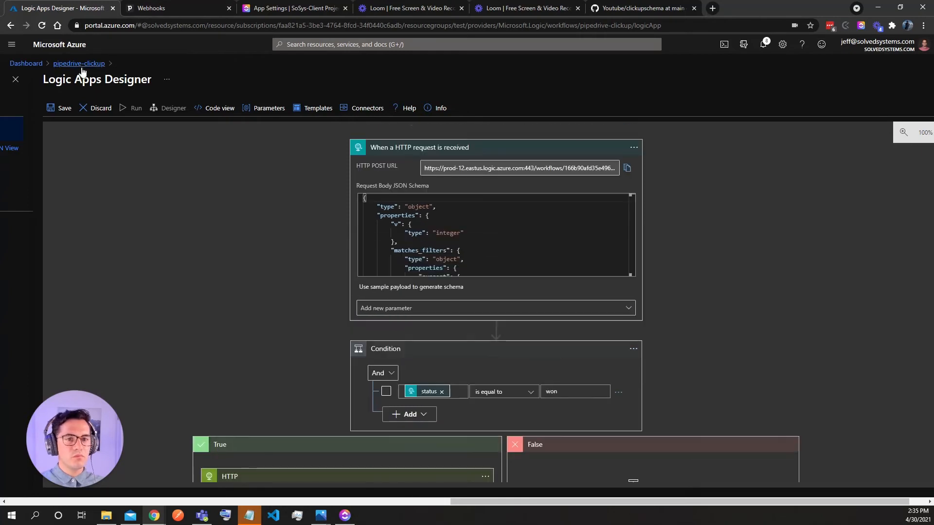
click(59, 107)
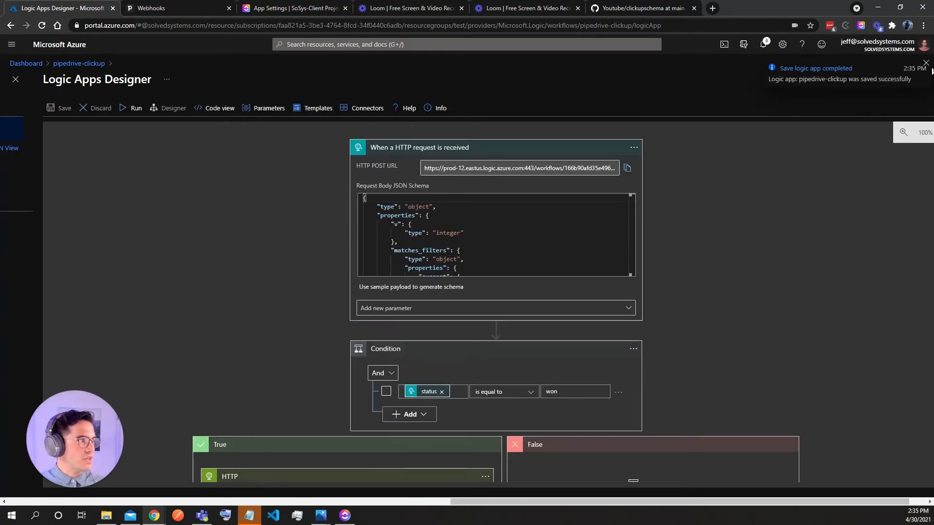
click(927, 64)
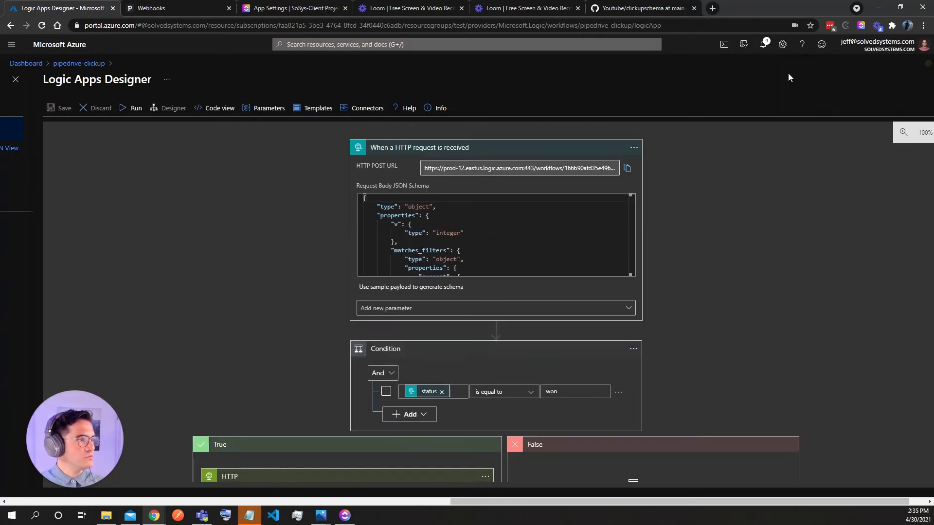
Switch to Pipedrive and save a new deal in Negotiations Started, with contact person and organization both set to test
click(200, 5)
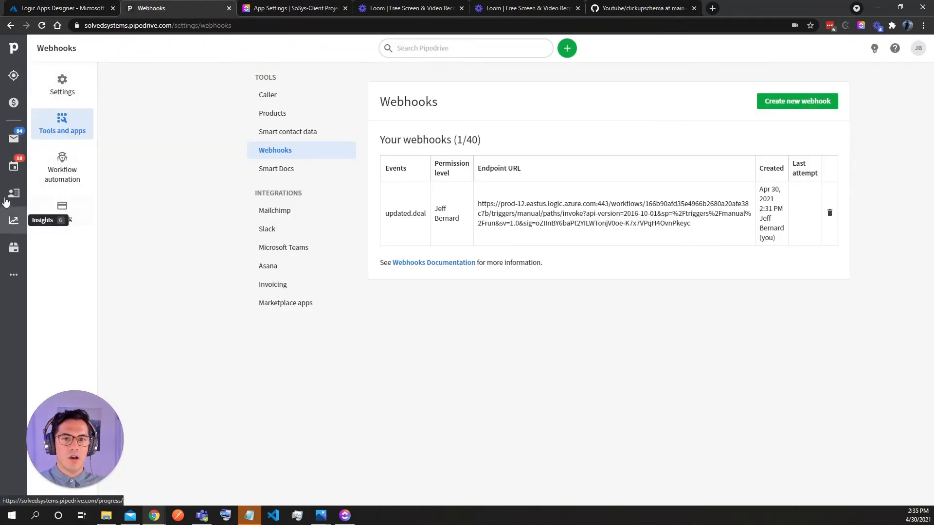
click(14, 49)
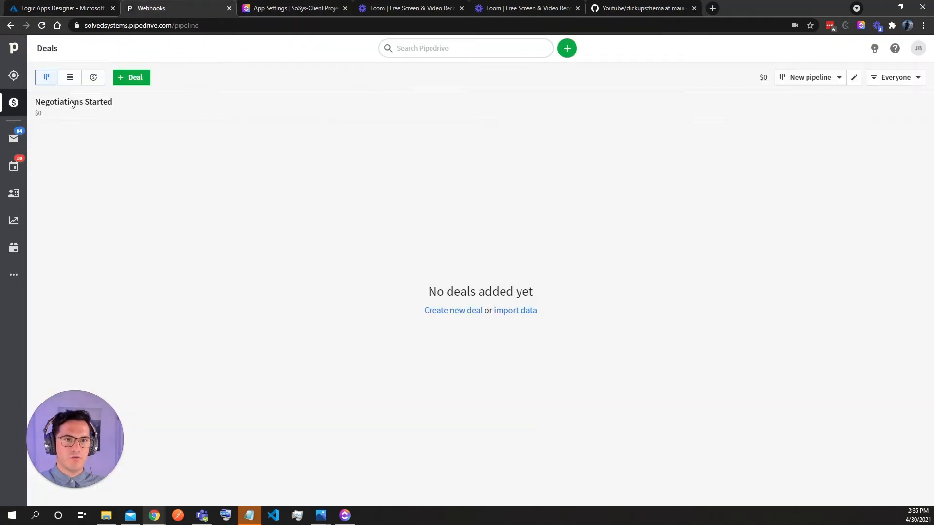
click(480, 132)
click(410, 95)
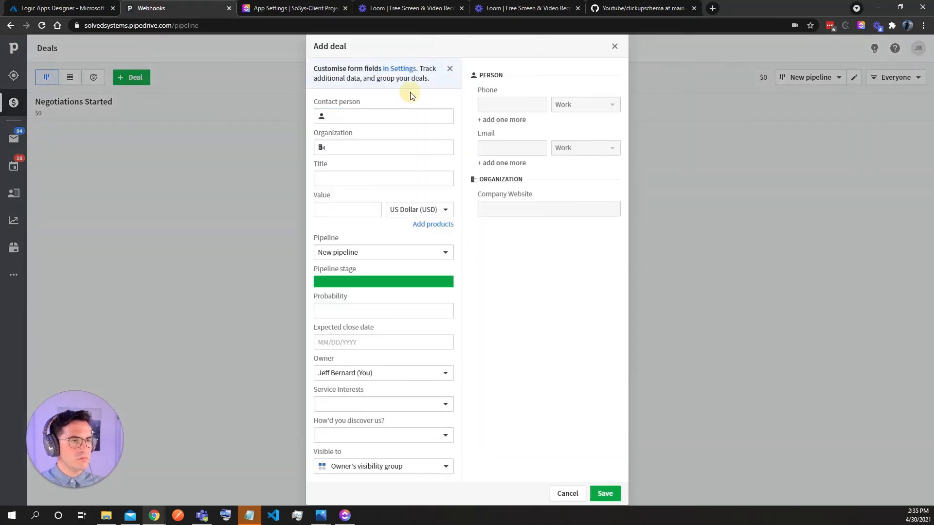
click(360, 117)
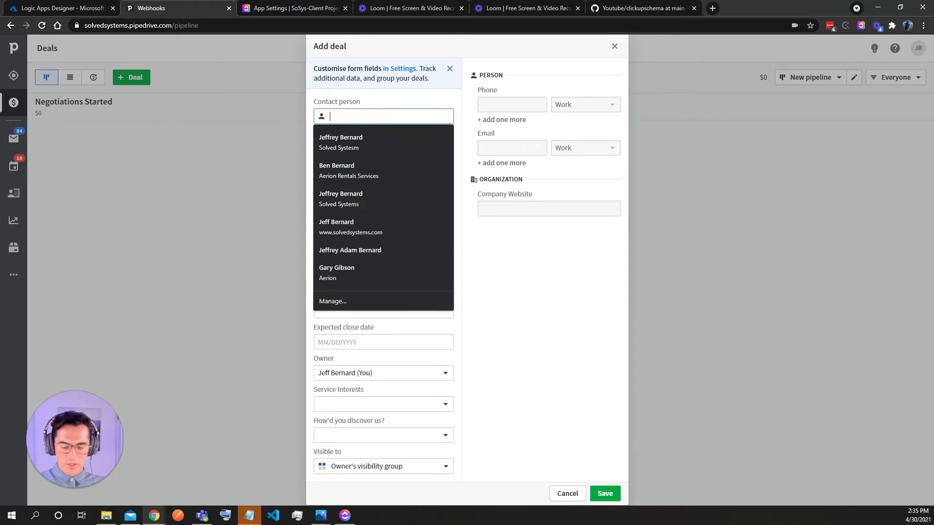
text(test)
key(Tab)
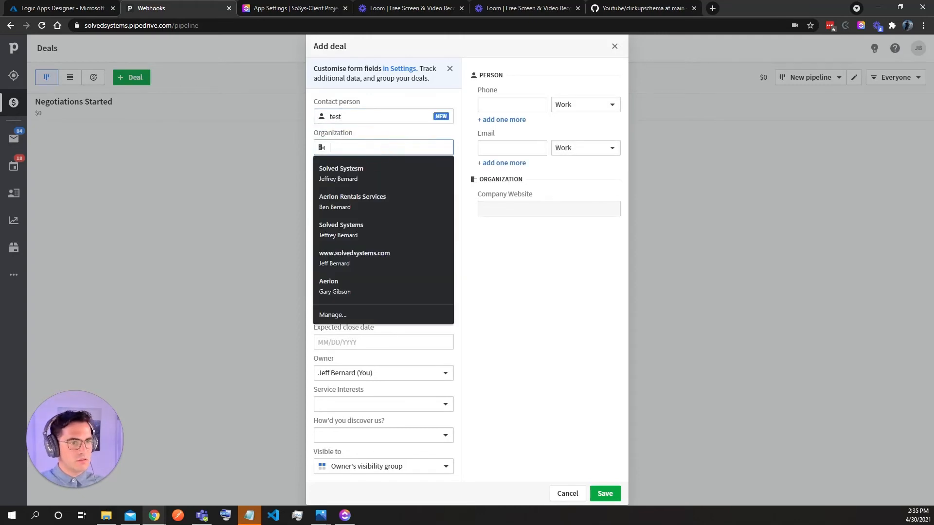
text(test)
click(582, 290)
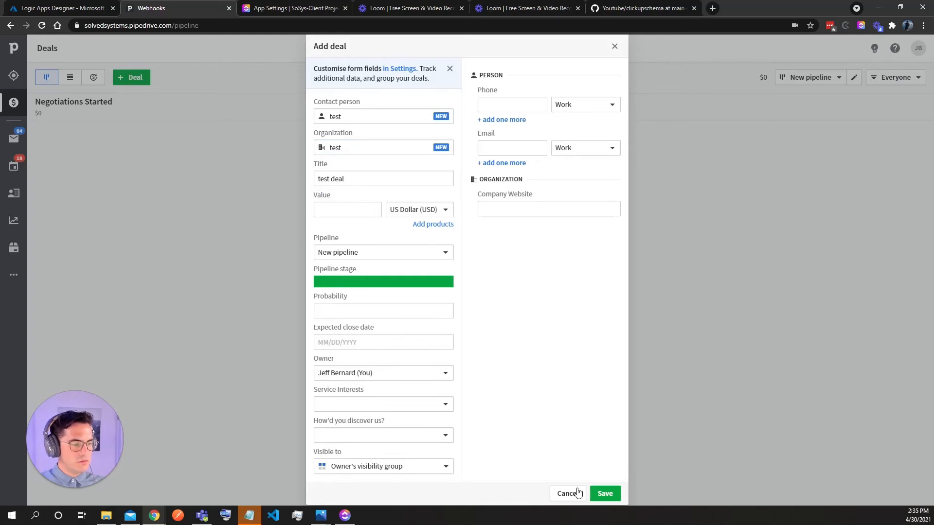
click(615, 495)
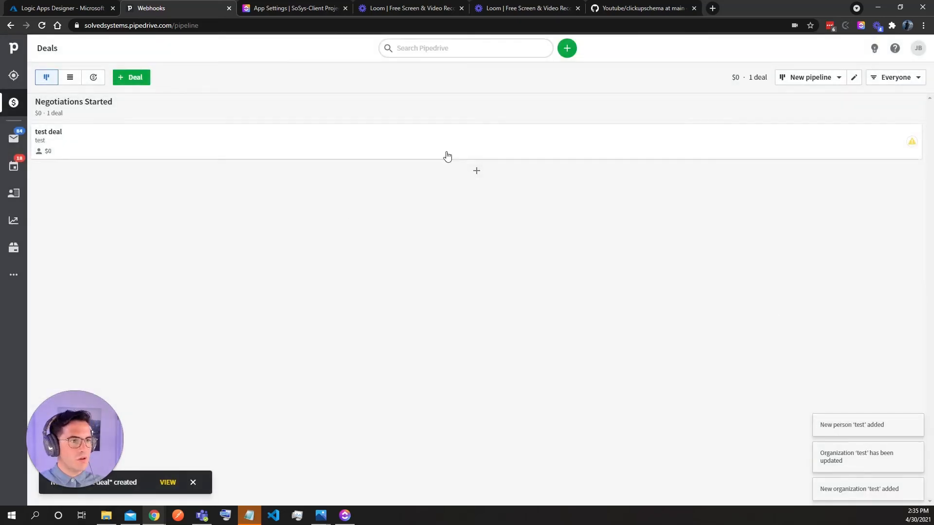
Open the test deal and mark it as won
click(455, 151)
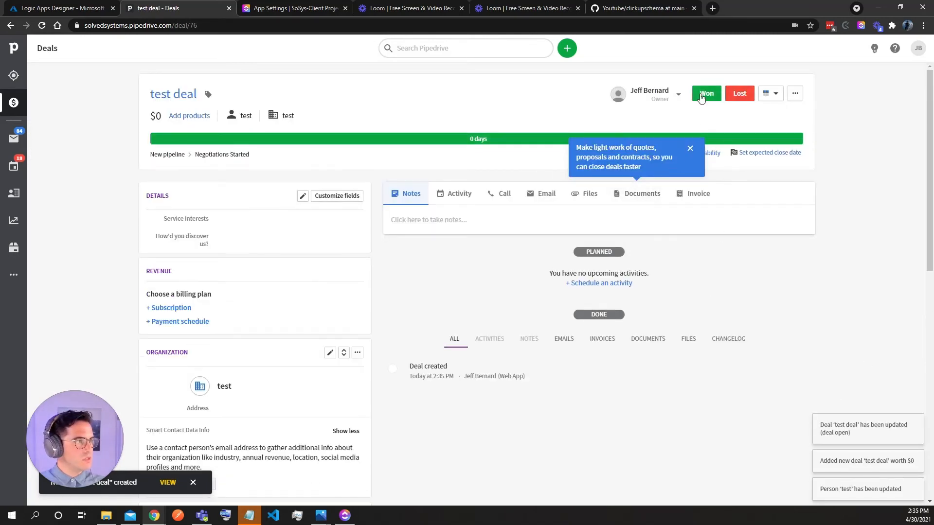
click(706, 94)
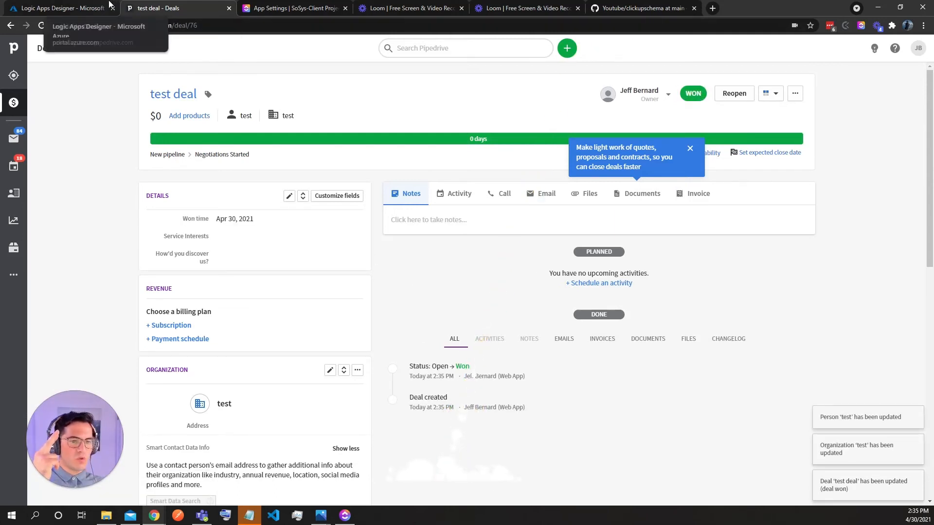
Switch to the Azure portal, refresh the pipedrive-clickup logic app's overview, and run its trigger
click(62, 8)
click(88, 62)
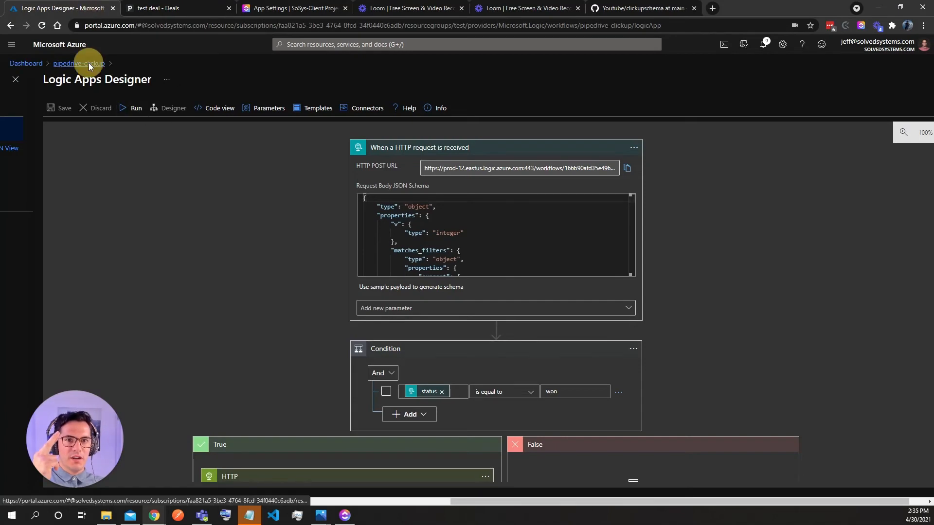
click(220, 109)
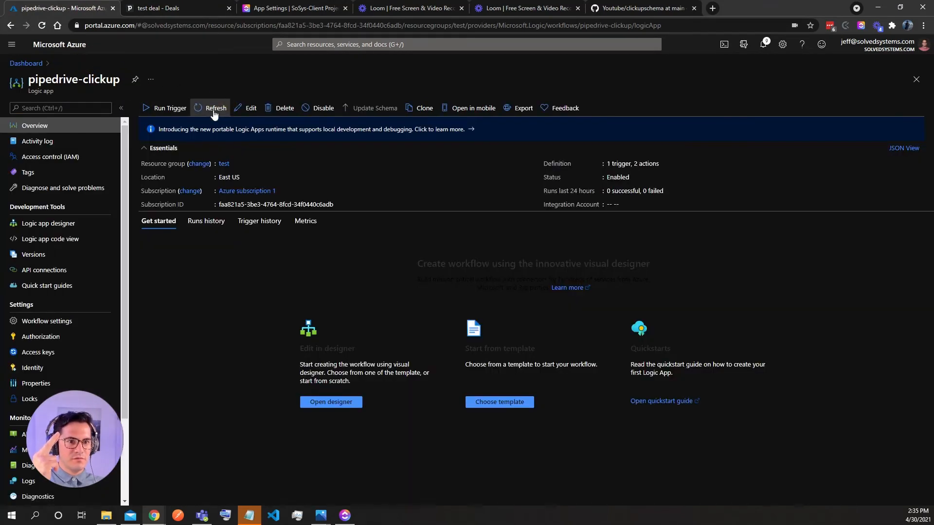
click(216, 108)
click(207, 108)
click(199, 108)
click(198, 108)
click(184, 109)
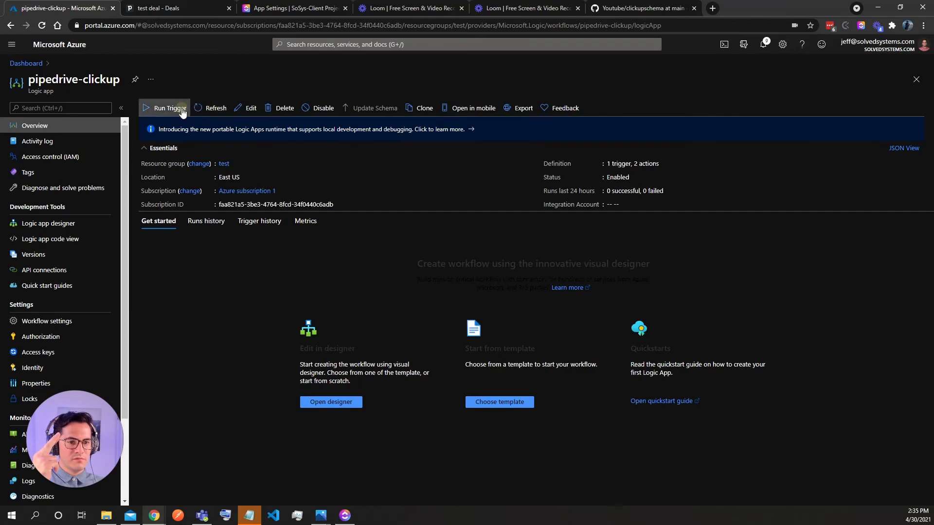
click(170, 125)
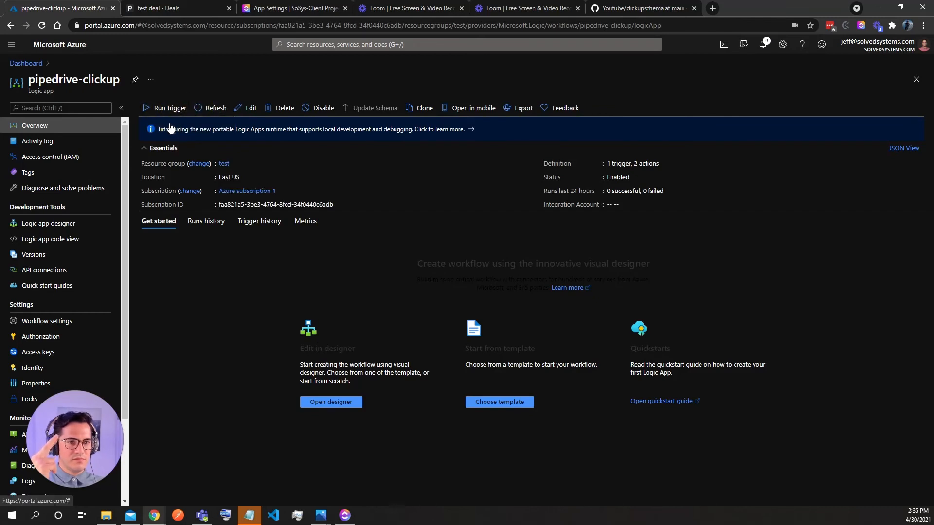
Reopen the pipedrive-clickup logic app from all resources and check the condition result in its two most recent runs
click(23, 63)
click(100, 176)
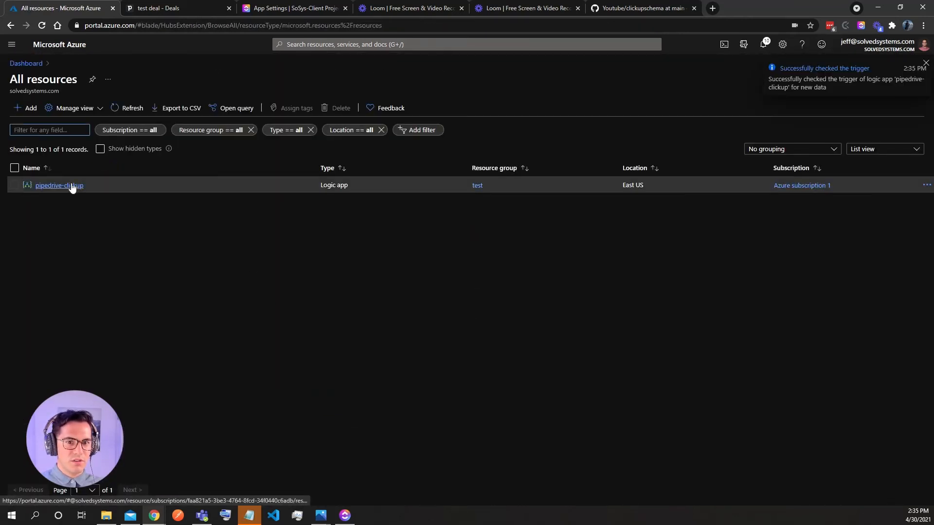
click(72, 185)
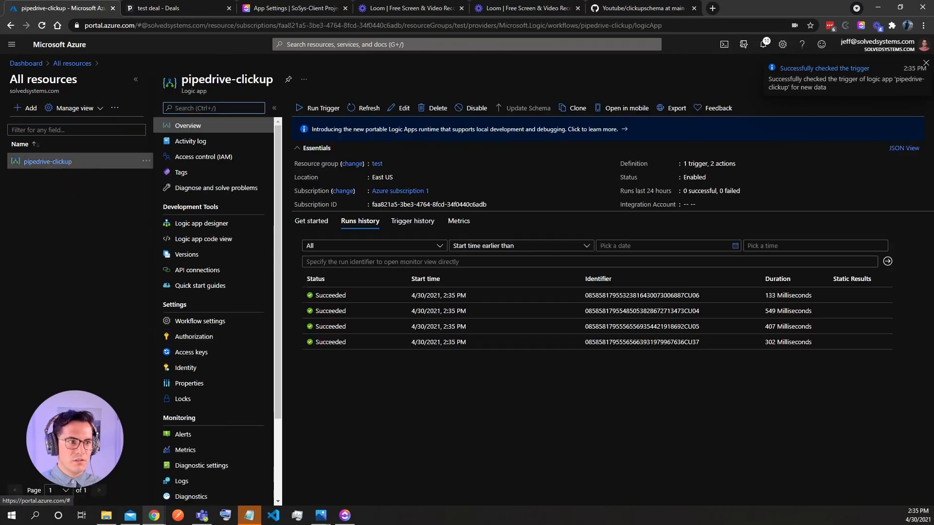
click(414, 297)
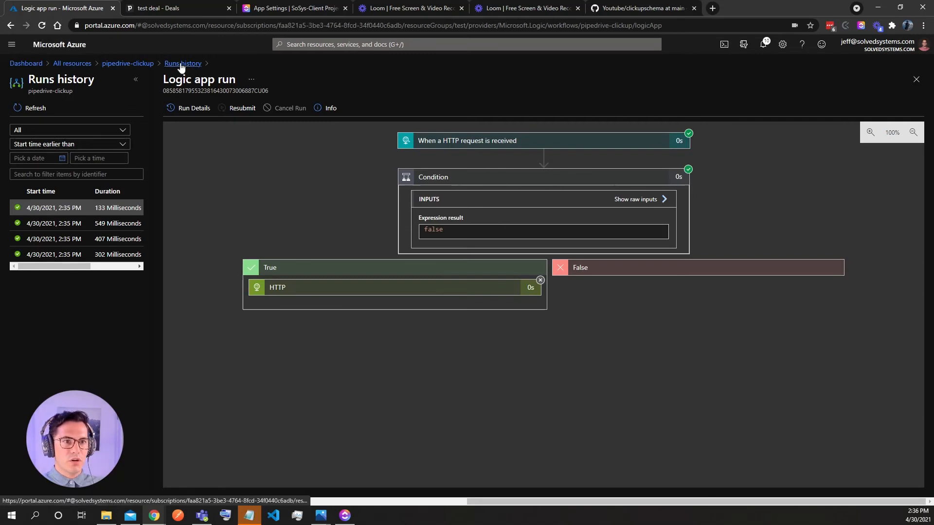
click(117, 229)
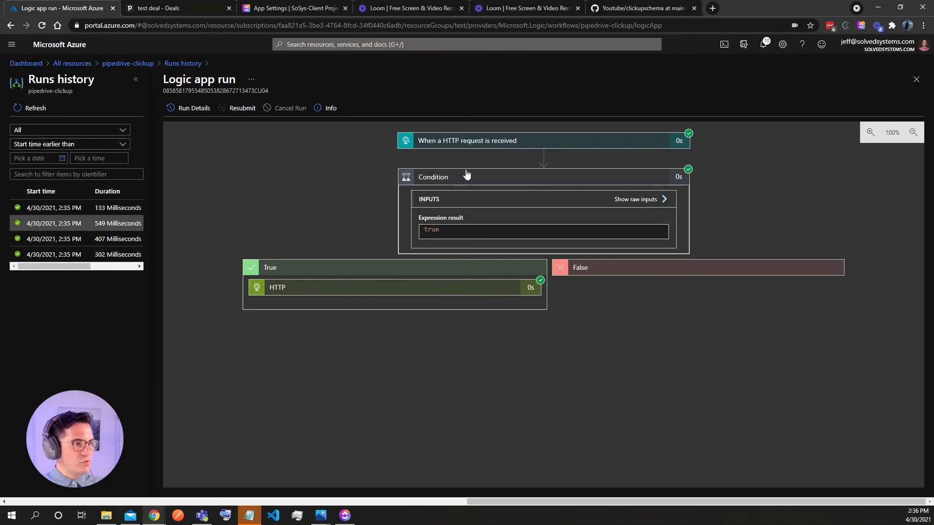
Examine the HTTP request trigger's schema and outputs in the second most recent run, including the deal's status, title, and organization name
click(460, 143)
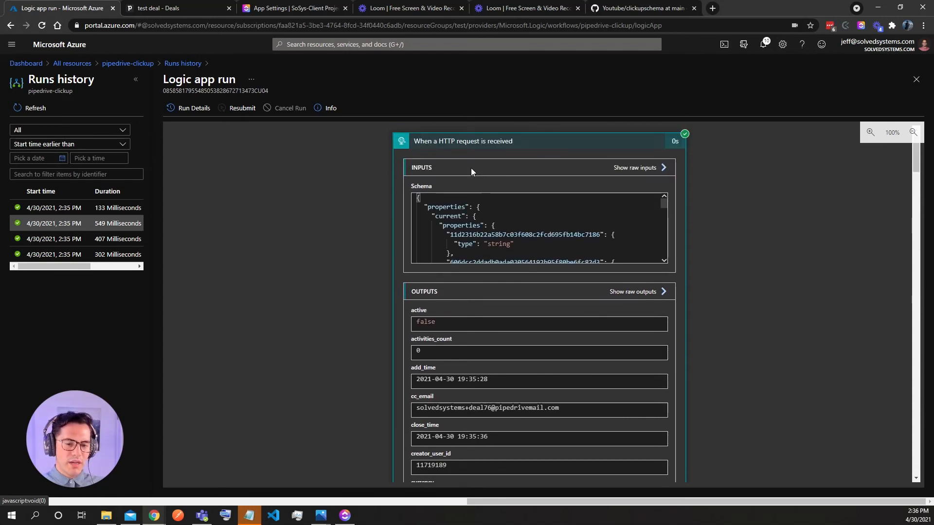
scroll(536, 228, down, 2)
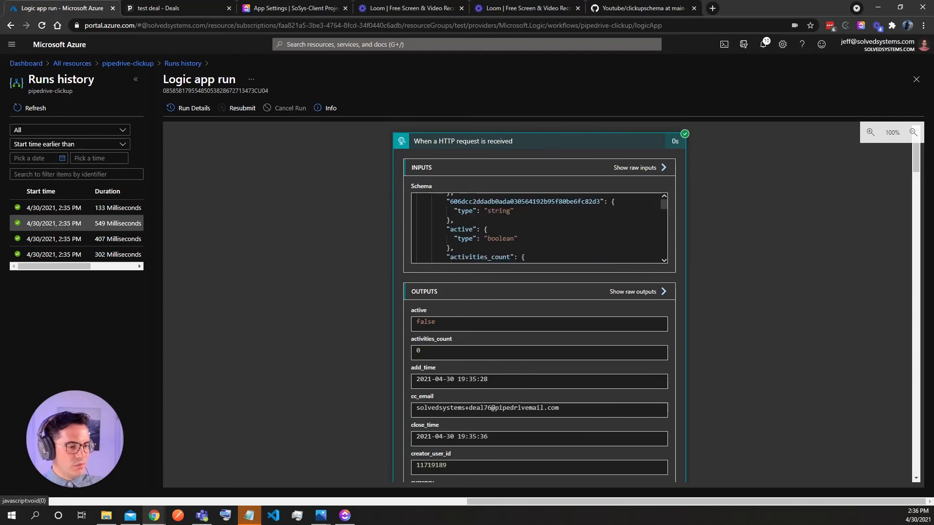
scroll(708, 304, down, 3)
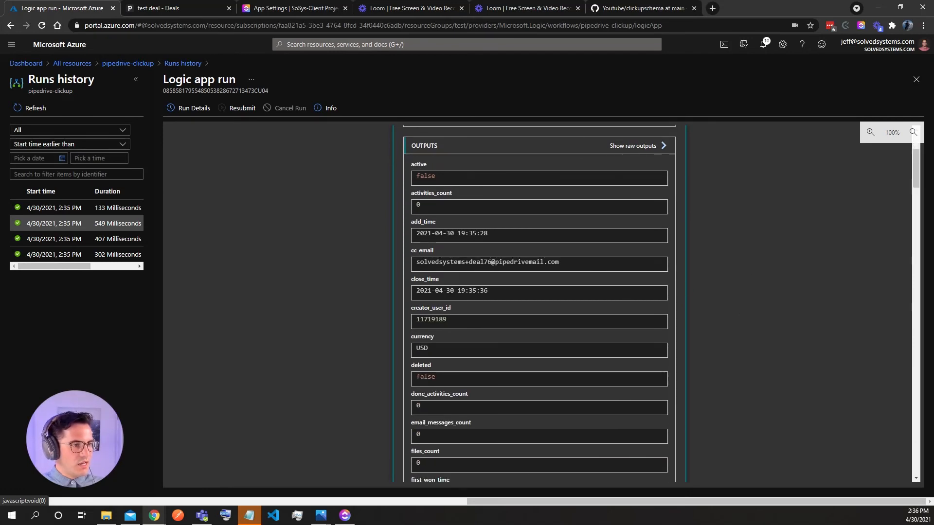
scroll(411, 175, down, 1)
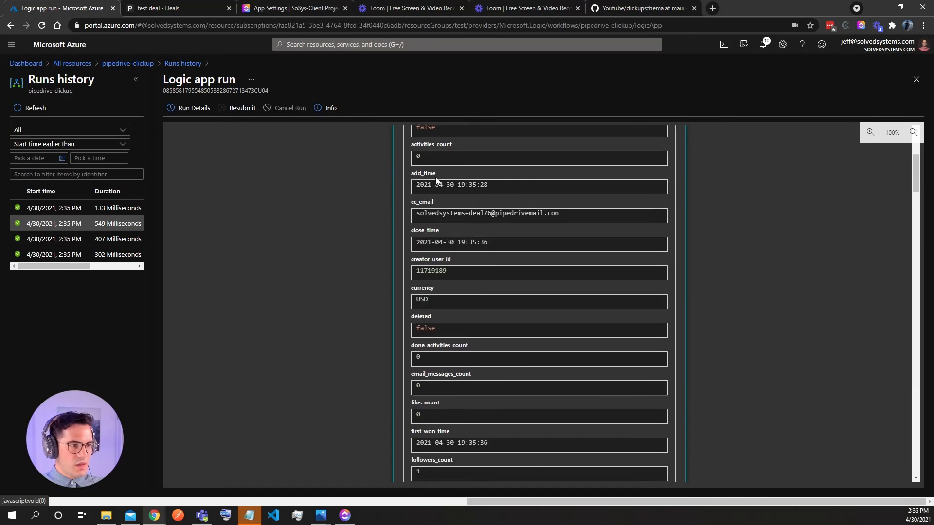
scroll(436, 177, down, 2)
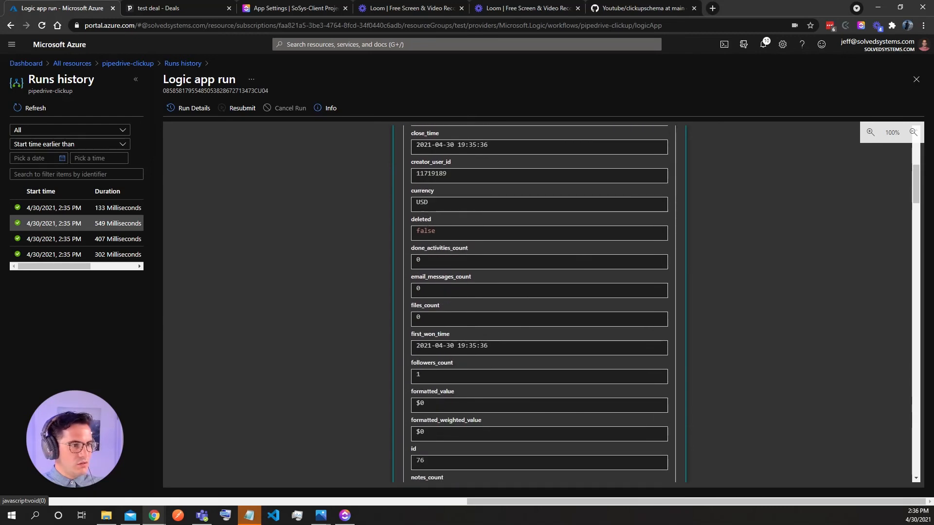
scroll(437, 175, up, 1)
scroll(513, 191, down, 5)
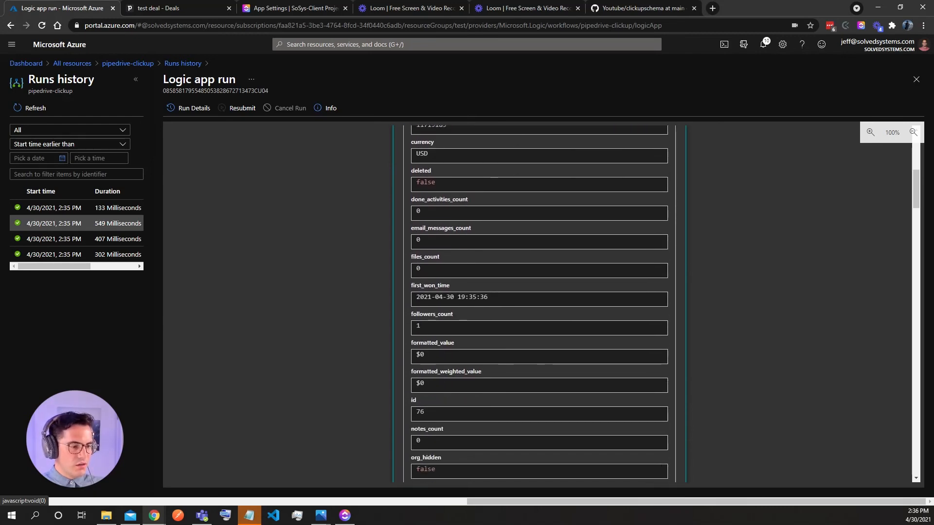
scroll(477, 247, down, 7)
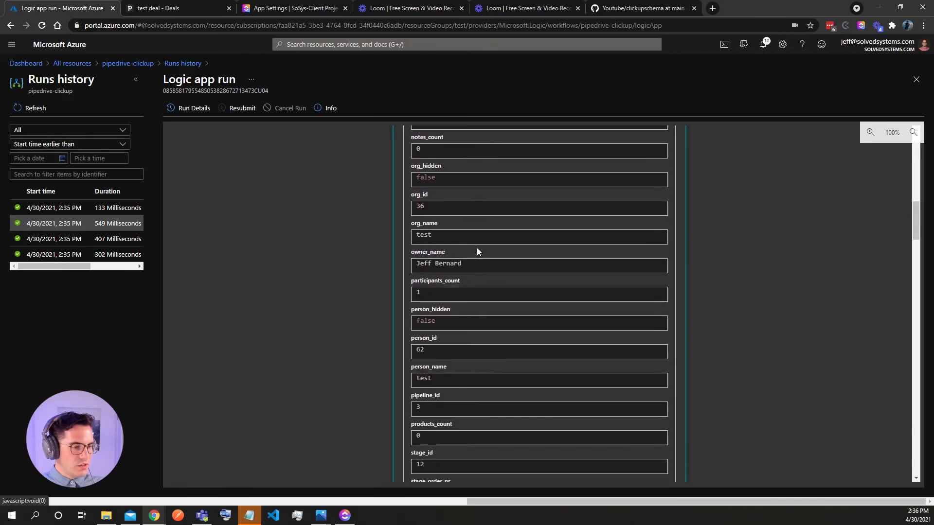
scroll(477, 249, down, 8)
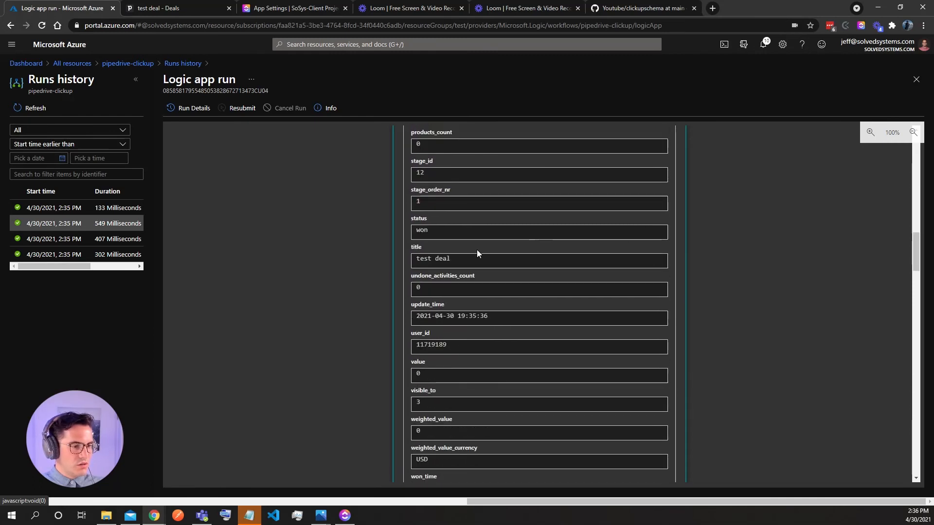
scroll(478, 249, down, 5)
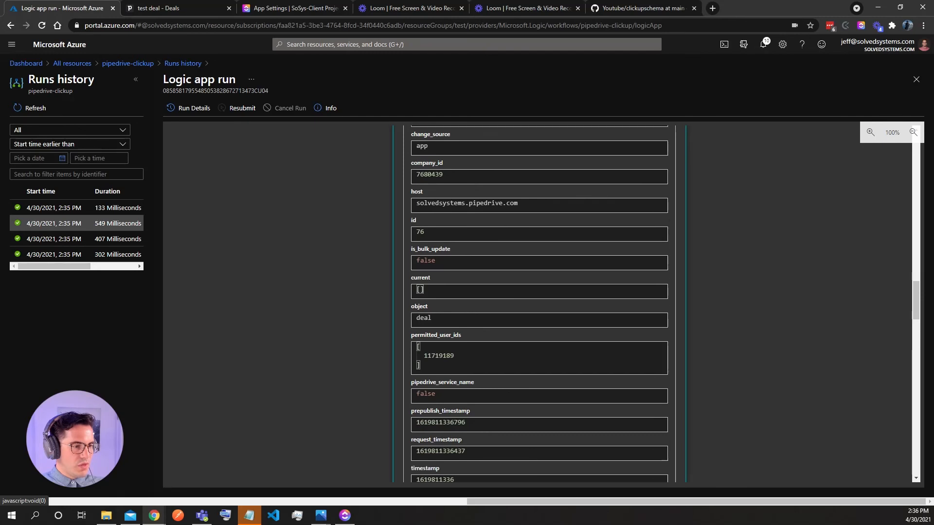
scroll(478, 249, down, 13)
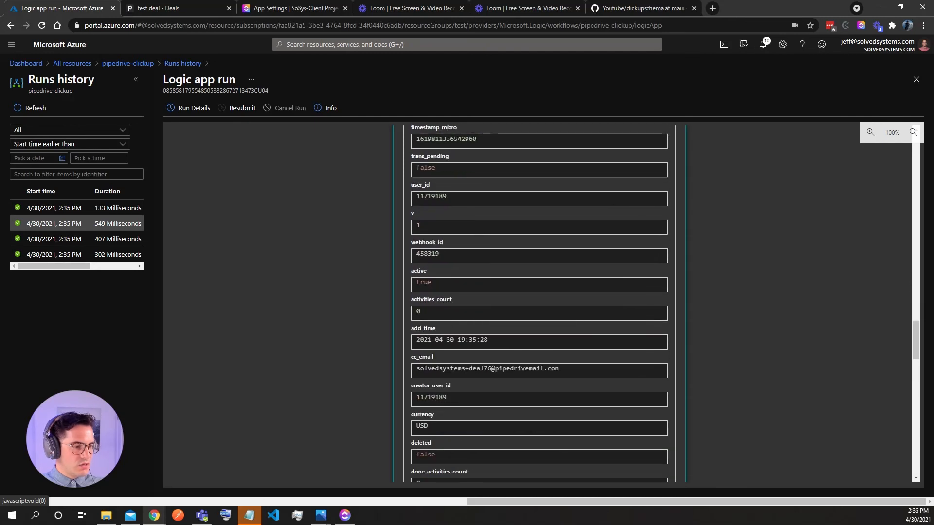
scroll(479, 252, down, 14)
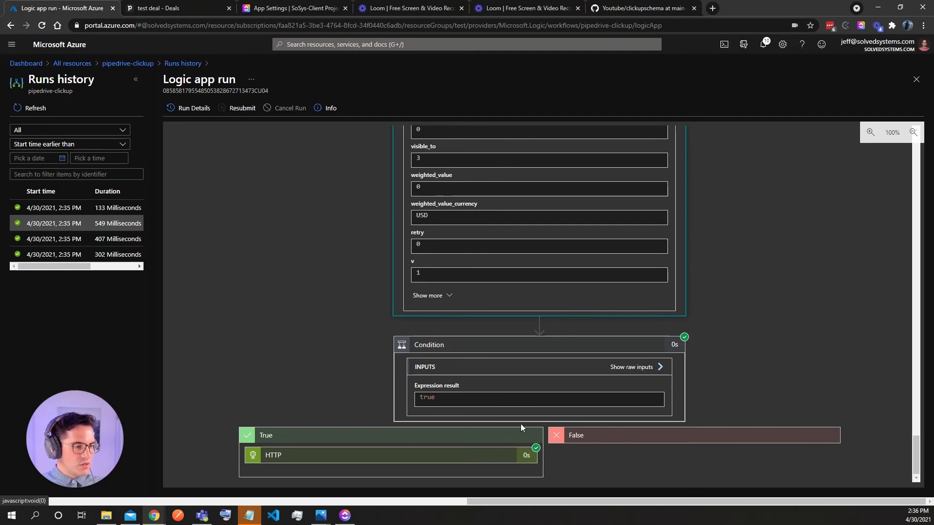
Review the inputs, status code, and response body of the True branch's HTTP action, then collapse it
click(374, 458)
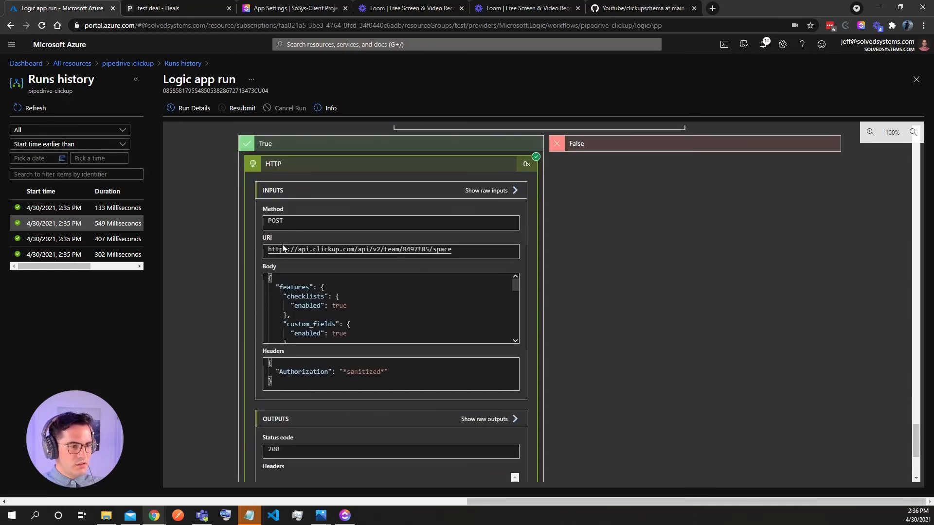
scroll(402, 250, down, 4)
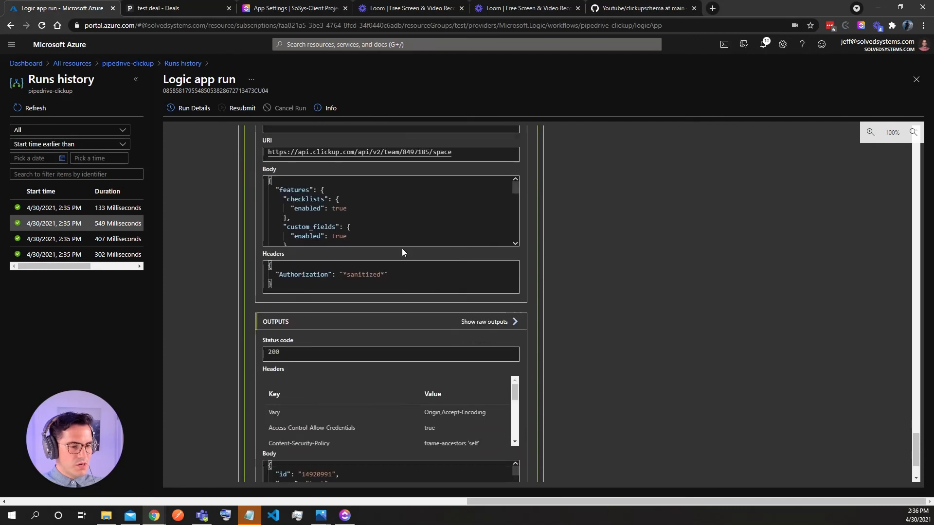
scroll(389, 414, down, 10)
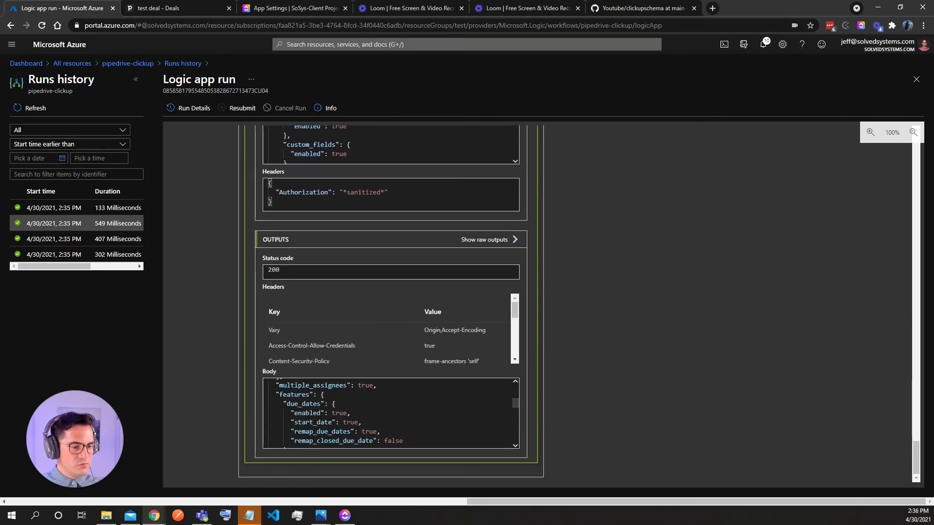
scroll(389, 413, up, 12)
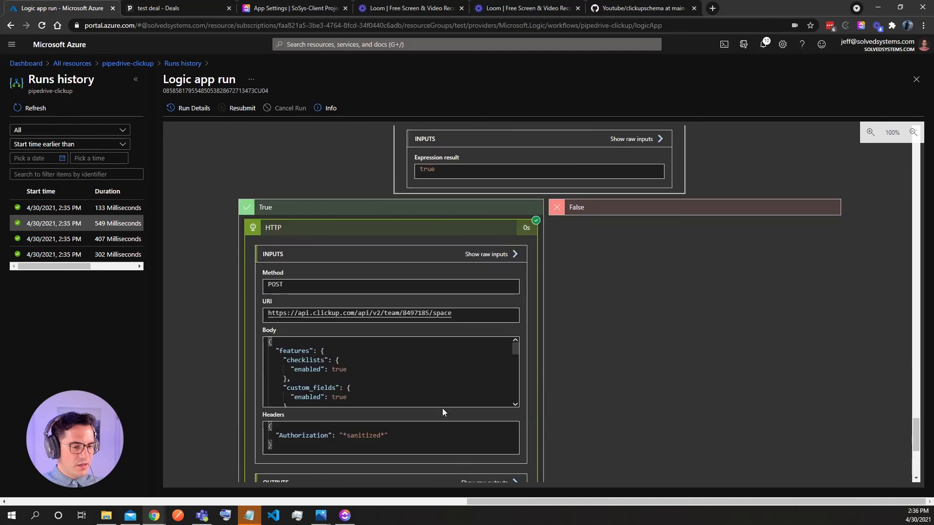
scroll(580, 390, down, 4)
scroll(486, 341, up, 6)
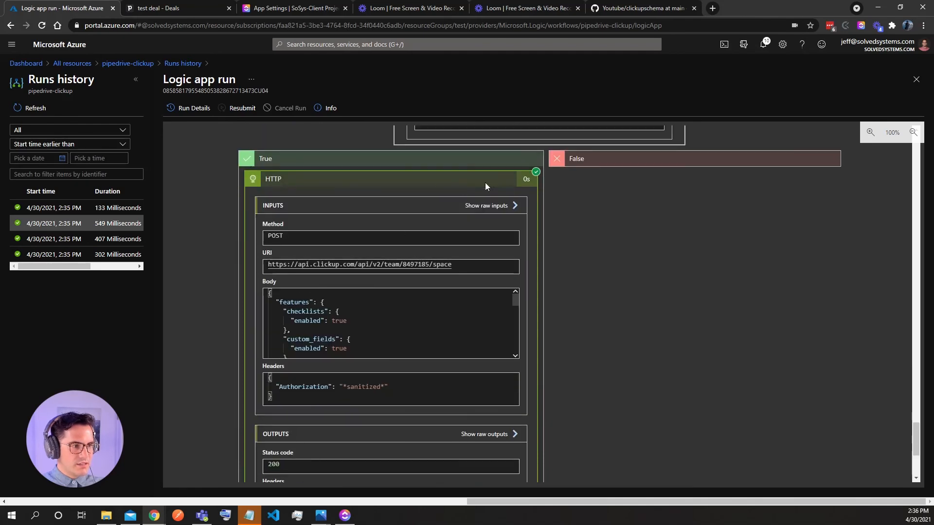
click(452, 178)
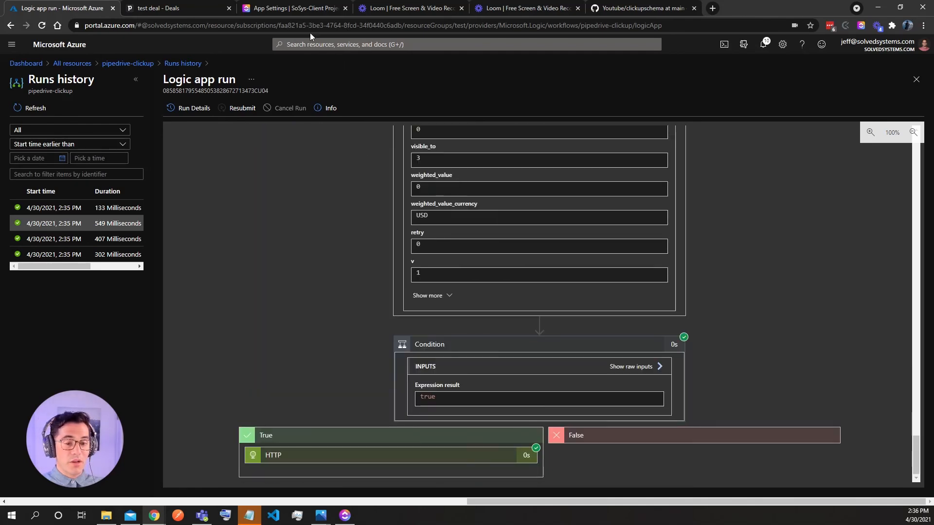
Switch to ClickUp and open the new test space
click(276, 4)
click(38, 74)
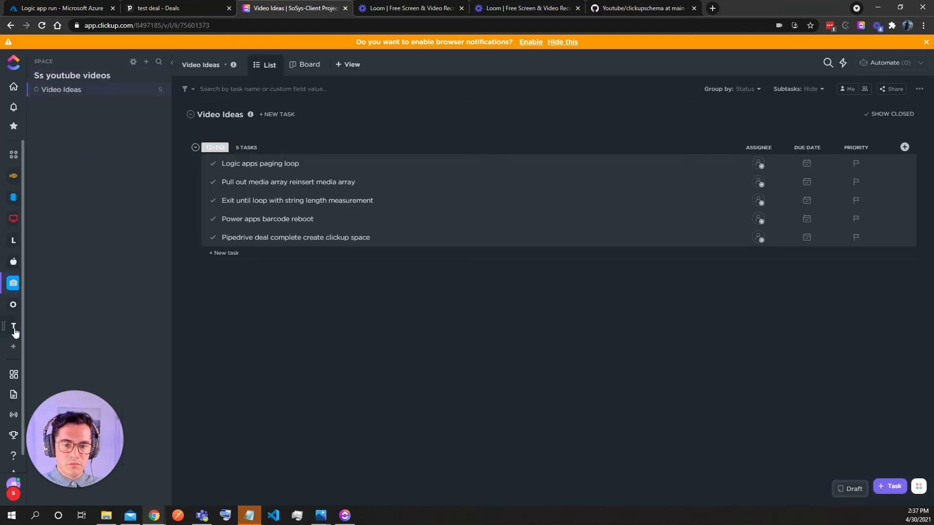
click(15, 328)
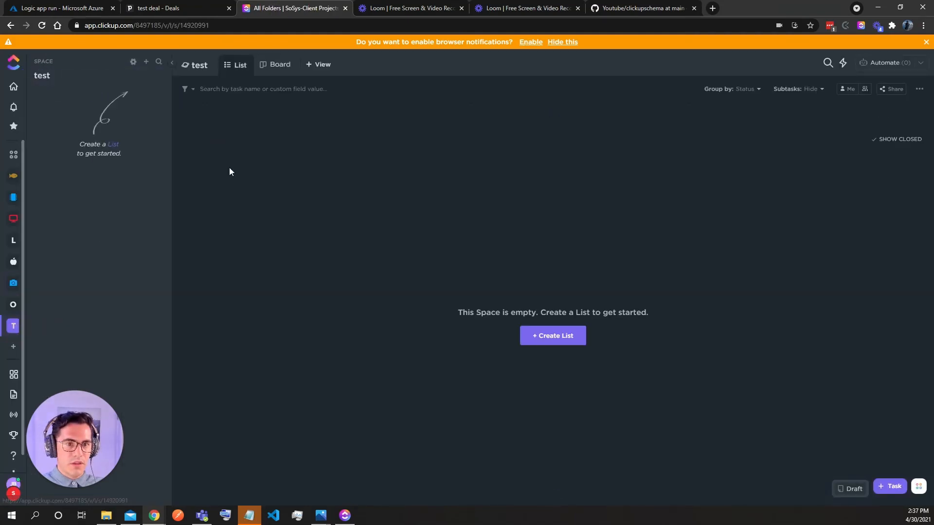